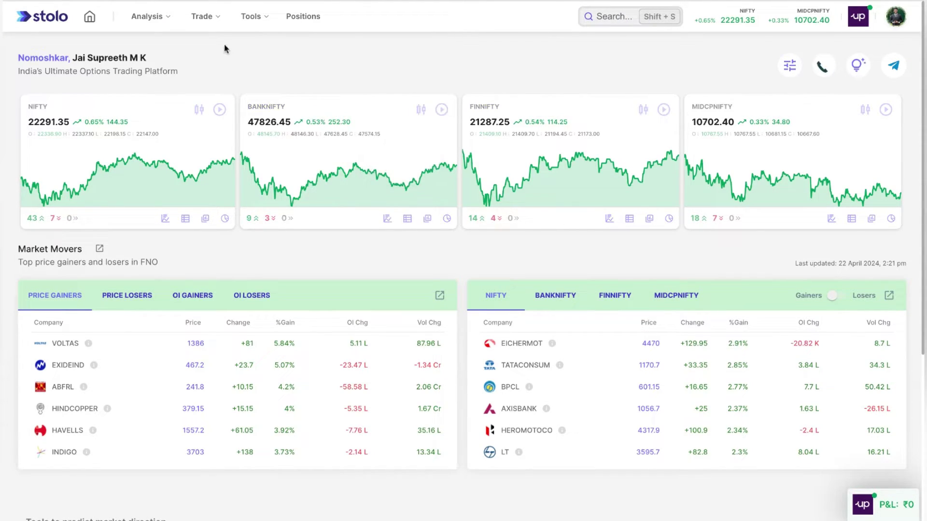
Open the Scalping Terminal from the Trade menu, showing the NIFTY 50 22300 CE and PE charts
{"action": "left_click", "coordinate": [202, 16]}
{"action": "left_click", "coordinate": [234, 100]}
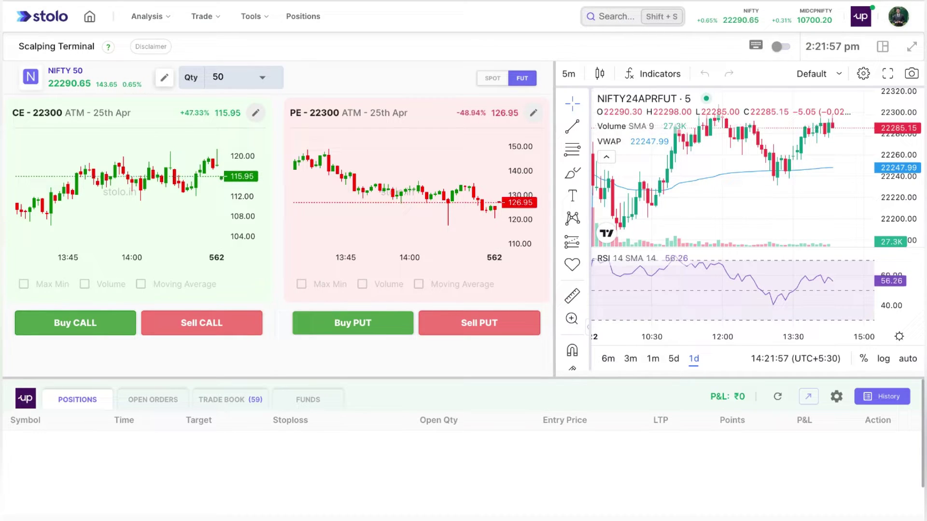
View the Intraday Terminal, then the NIFTY Options Chain
{"action": "mouse_move", "coordinate": [205, 19]}
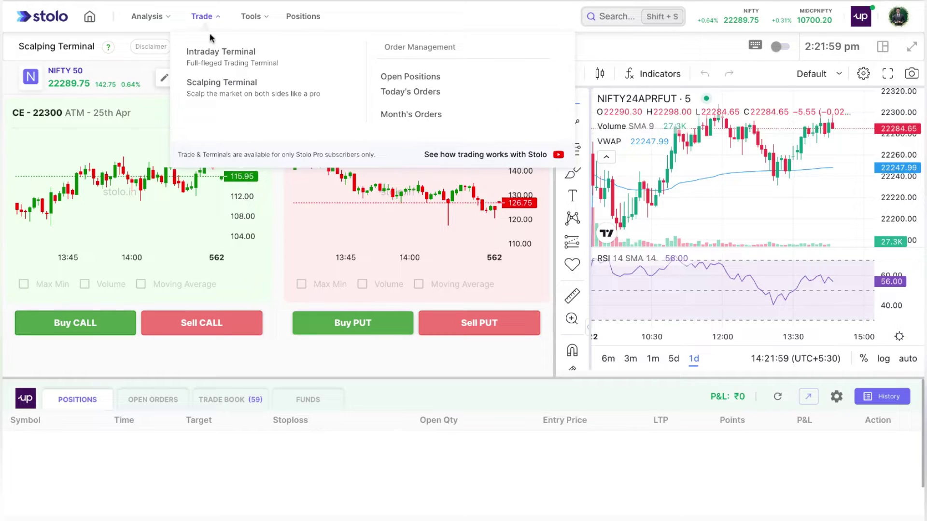
{"action": "left_click", "coordinate": [235, 58]}
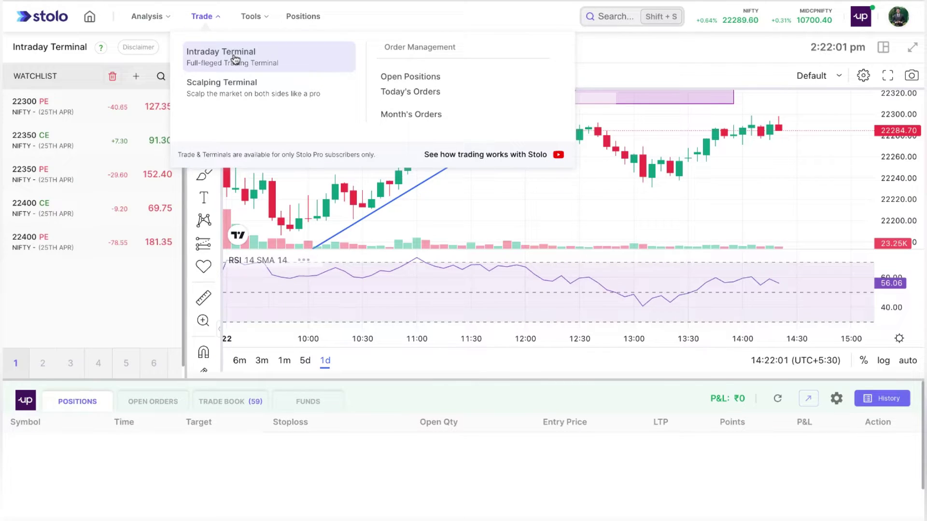
{"action": "mouse_move", "coordinate": [155, 23]}
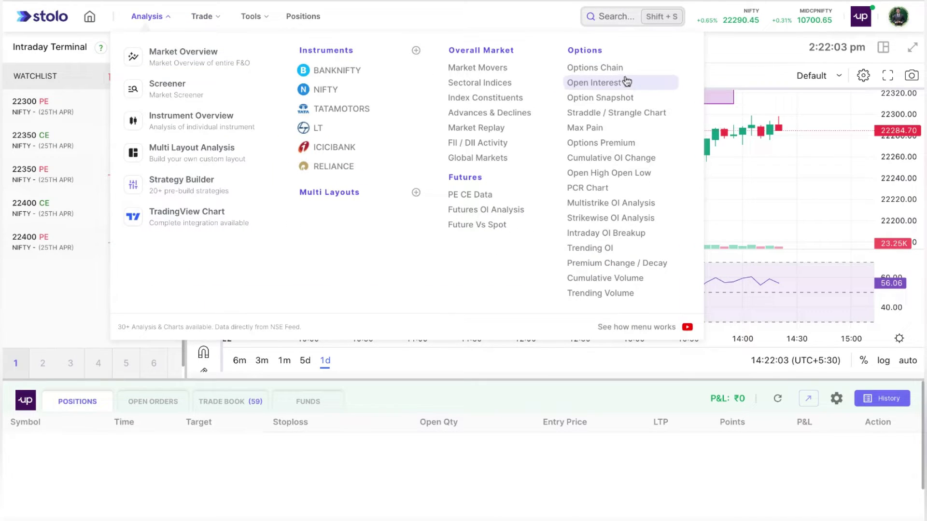
{"action": "left_click", "coordinate": [631, 72]}
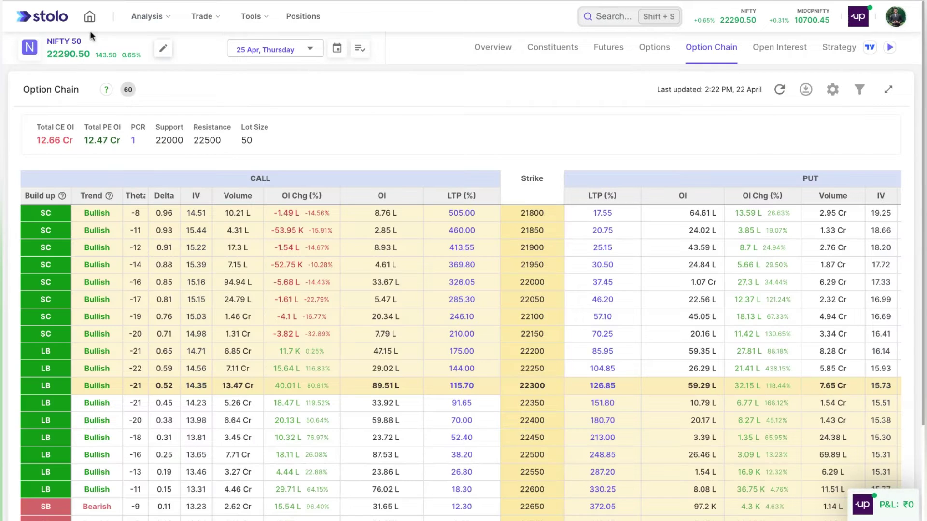
Return to the home dashboard, then reopen the Scalping Terminal
{"action": "left_click", "coordinate": [90, 19]}
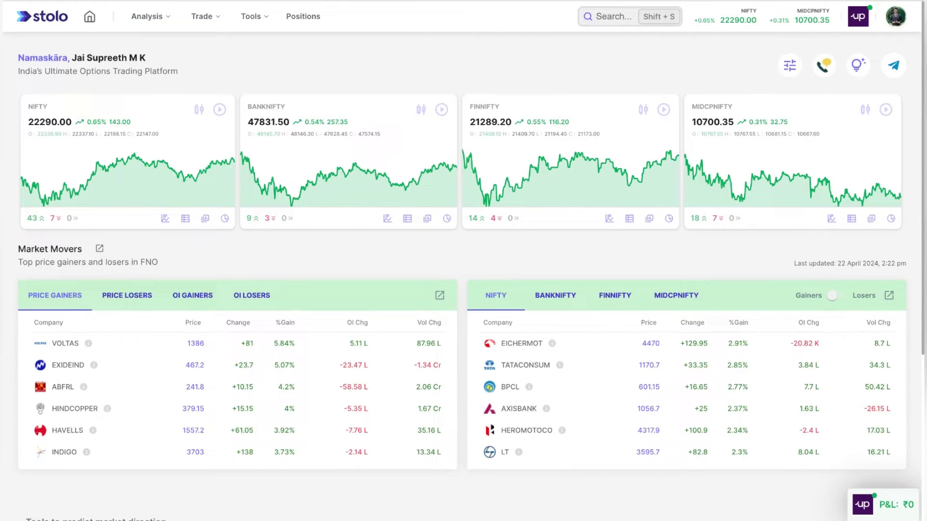
{"action": "left_click", "coordinate": [197, 10]}
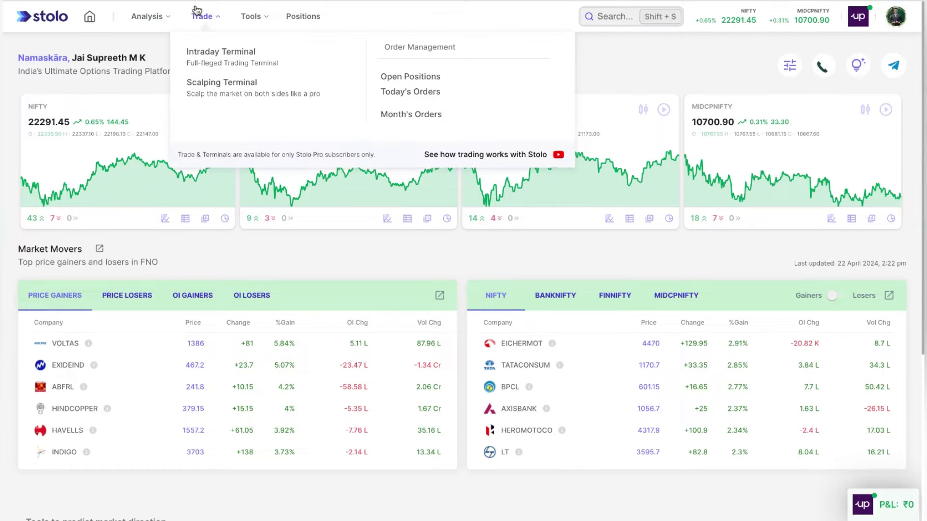
{"action": "left_click", "coordinate": [226, 84]}
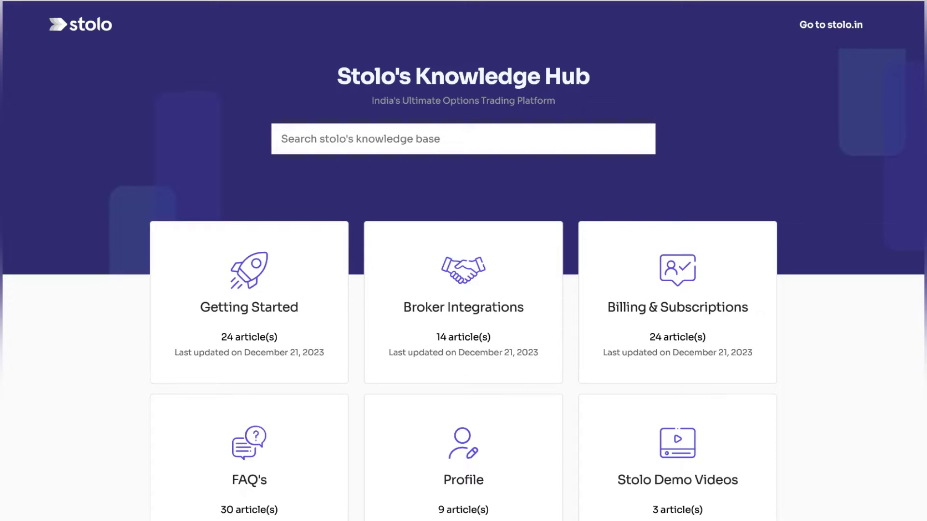
Browse the Broker Integrations articles and read the Upstox Integration guide
{"action": "left_click", "coordinate": [451, 277]}
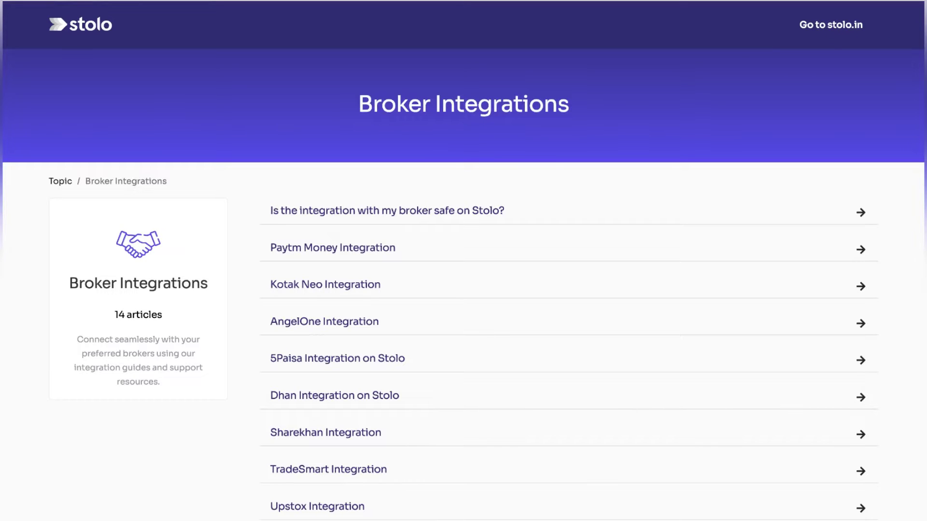
{"action": "scroll", "coordinate": [439, 256], "scroll_direction": "down", "scroll_amount": 1}
{"action": "scroll", "coordinate": [439, 248], "scroll_direction": "down", "scroll_amount": 1}
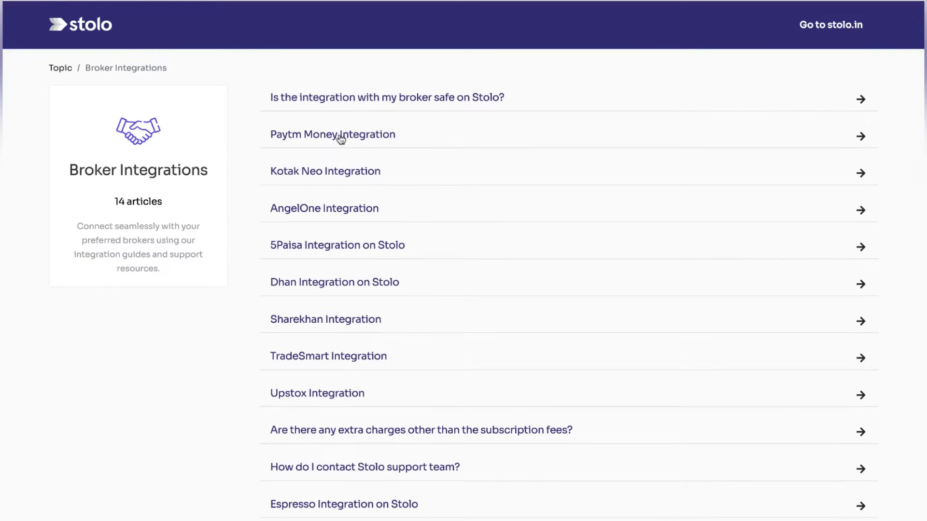
{"action": "scroll", "coordinate": [373, 199], "scroll_direction": "down", "scroll_amount": 2}
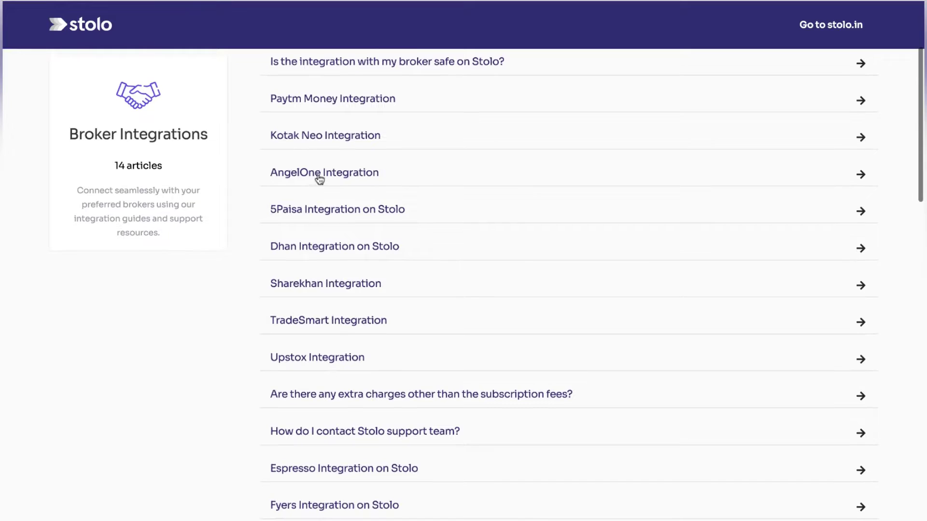
{"action": "scroll", "coordinate": [314, 183], "scroll_direction": "down", "scroll_amount": 1}
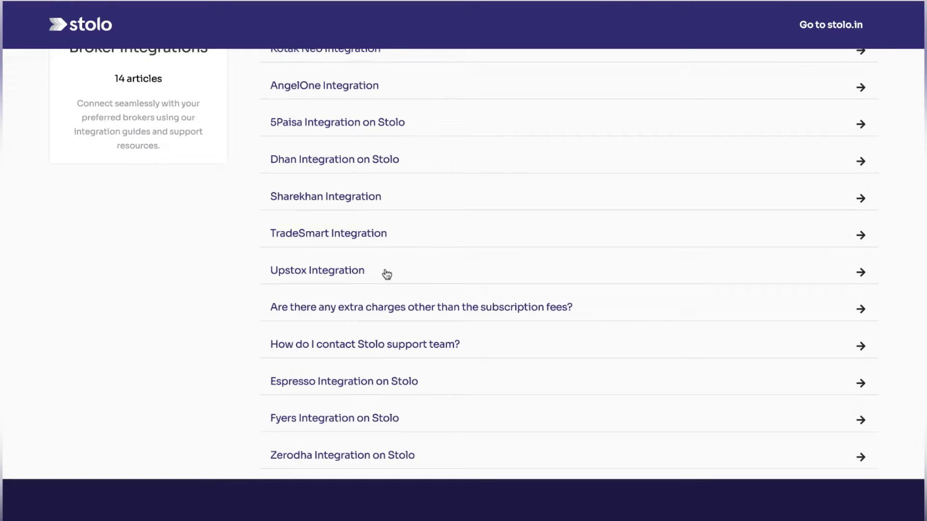
{"action": "left_click", "coordinate": [387, 274]}
{"action": "scroll", "coordinate": [749, 251], "scroll_direction": "down", "scroll_amount": 1}
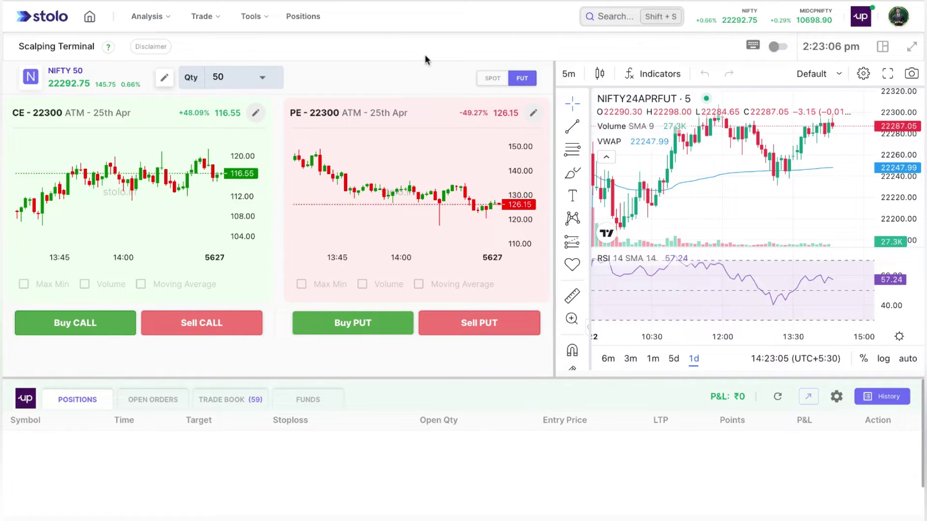
Read and close the Scalping Terminal help panel, then bring up the risk disclaimer
{"action": "mouse_move", "coordinate": [110, 53]}
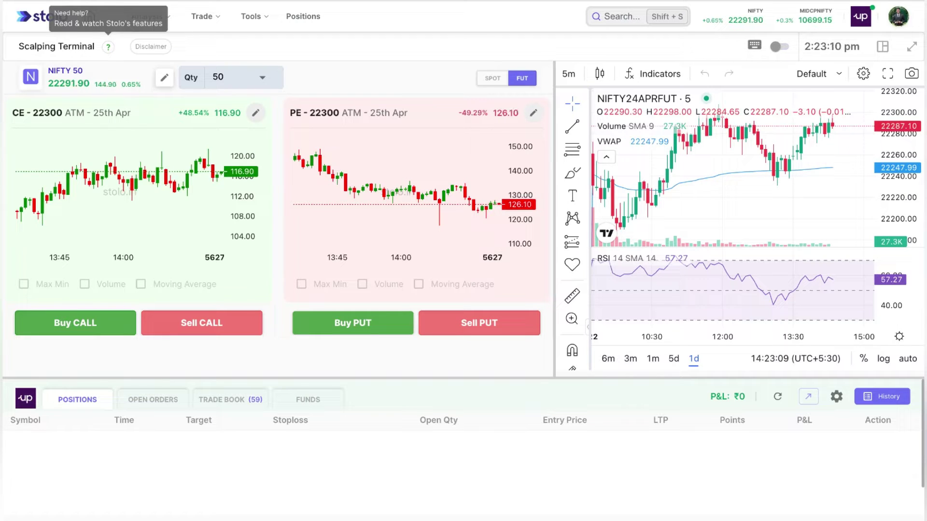
{"action": "left_click", "coordinate": [108, 47]}
{"action": "scroll", "coordinate": [605, 266], "scroll_direction": "down", "scroll_amount": 5}
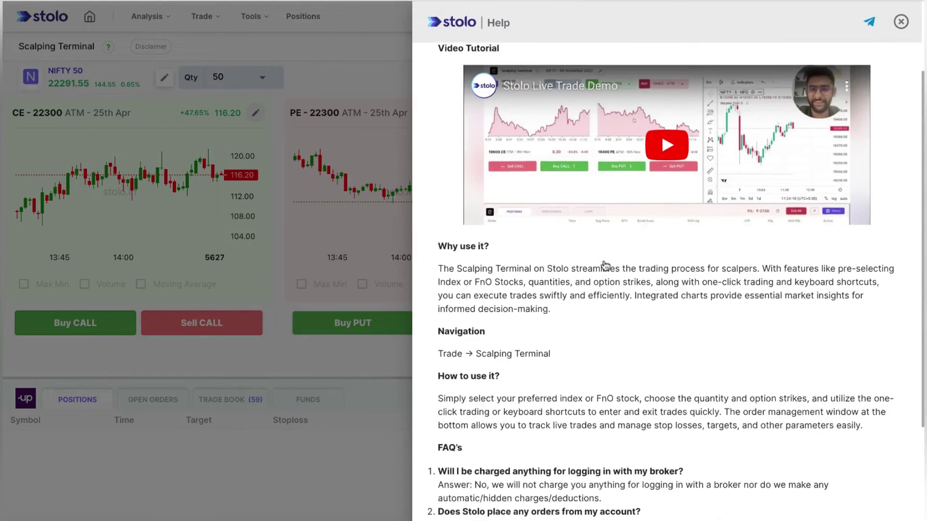
{"action": "scroll", "coordinate": [606, 267], "scroll_direction": "up", "scroll_amount": 5}
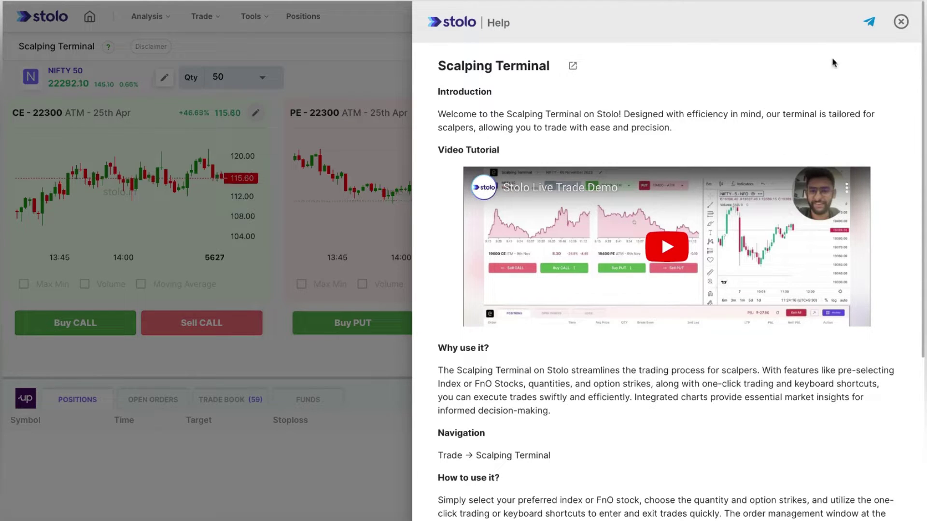
{"action": "left_click", "coordinate": [906, 28]}
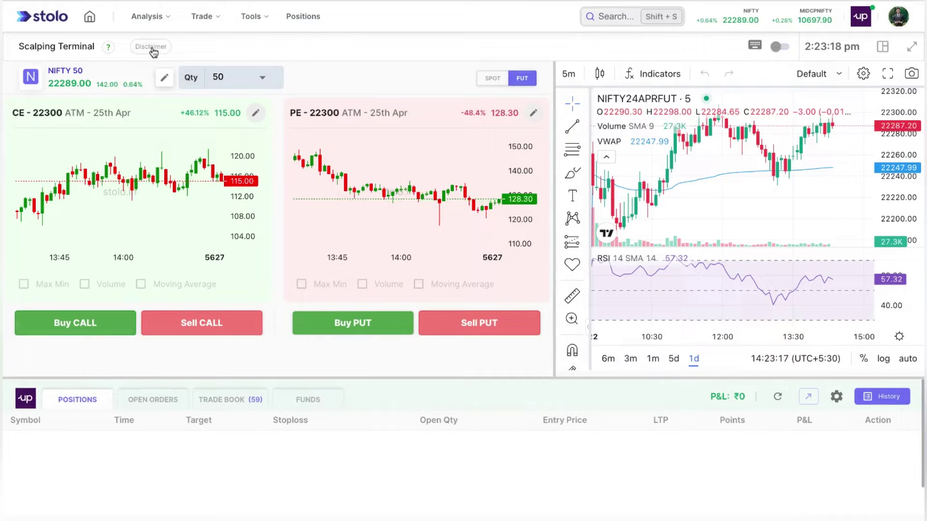
{"action": "left_click", "coordinate": [152, 50]}
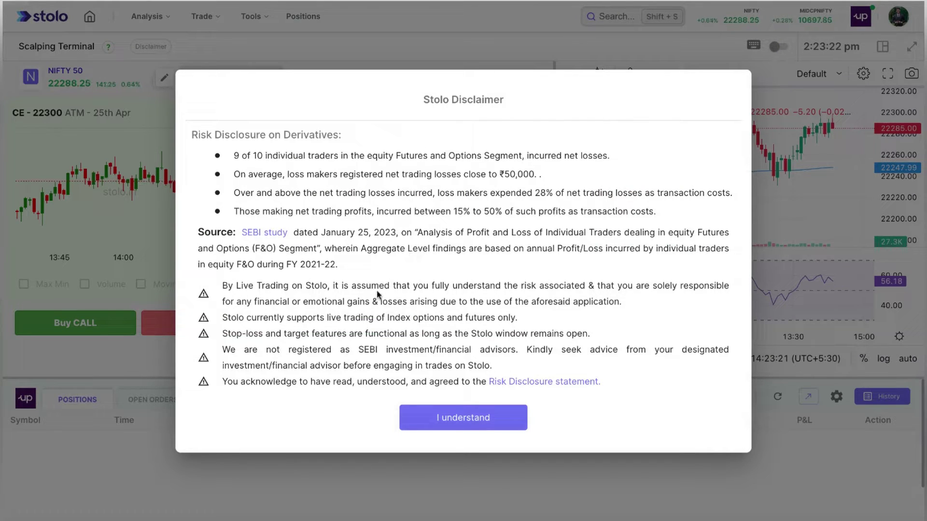
Accept the Stolo disclaimer with I understand to return to the full Scalping Terminal
{"action": "left_click", "coordinate": [458, 423]}
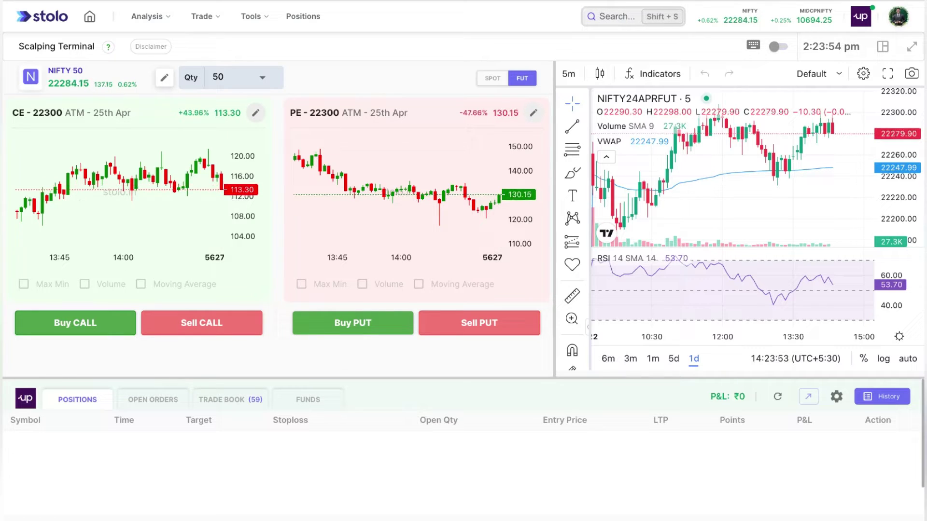
{"action": "left_click", "coordinate": [164, 79]}
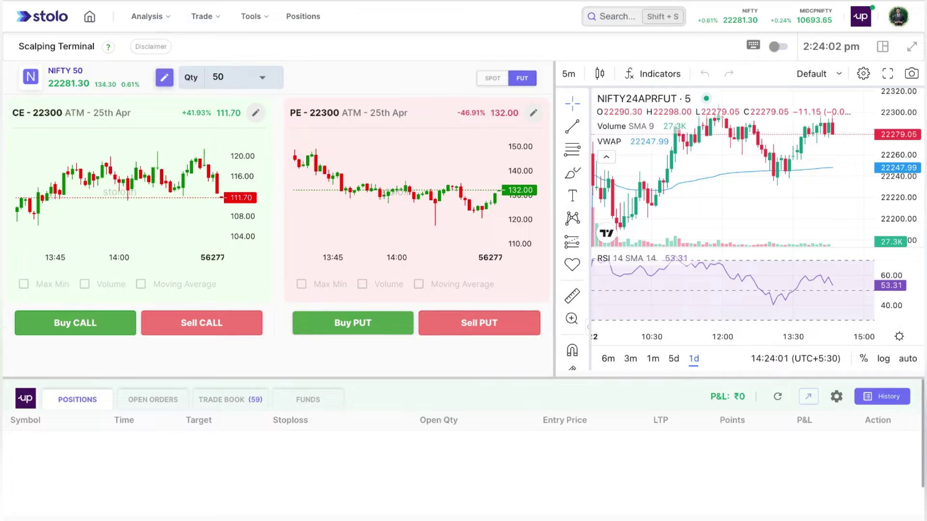
Switch the instrument to BANKNIFTY with quantity 30 (2 lots), leaving the chart on futures
{"action": "left_click", "coordinate": [164, 77]}
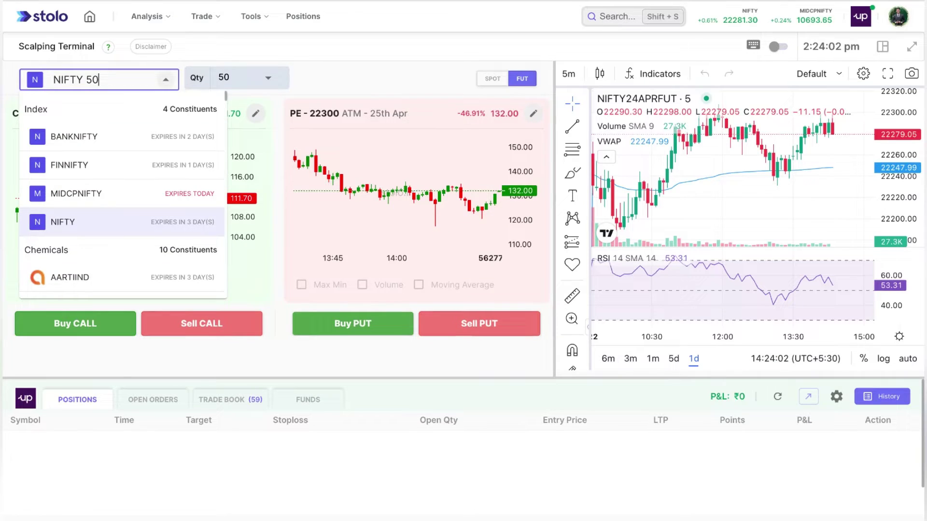
{"action": "left_click", "coordinate": [130, 144]}
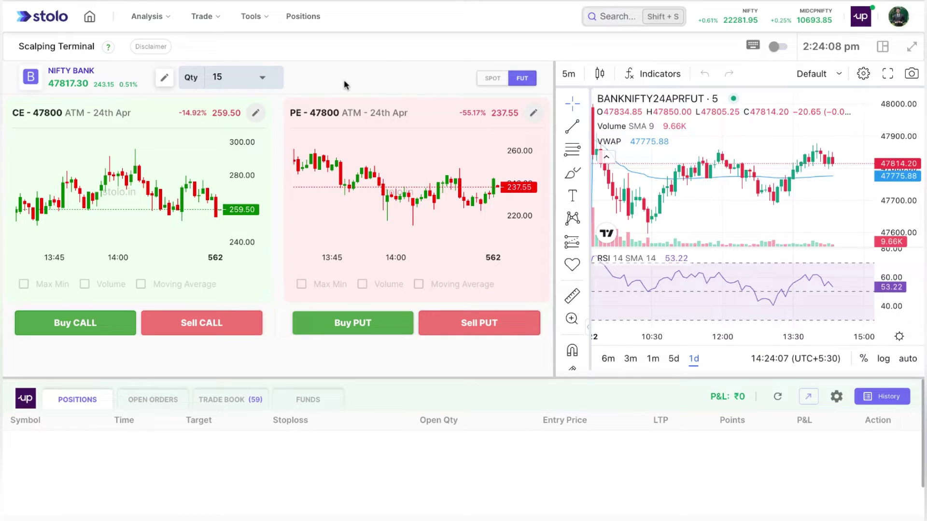
{"action": "left_click", "coordinate": [259, 78]}
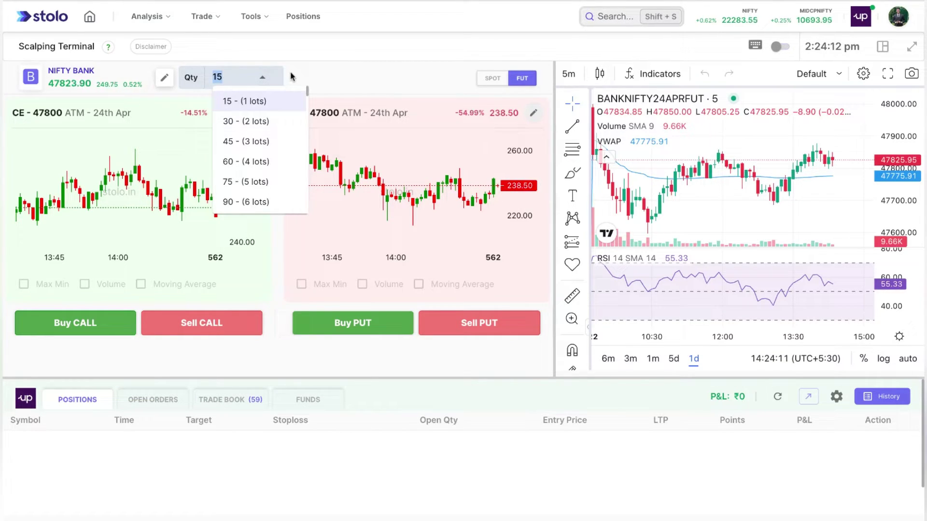
{"action": "left_click", "coordinate": [273, 121]}
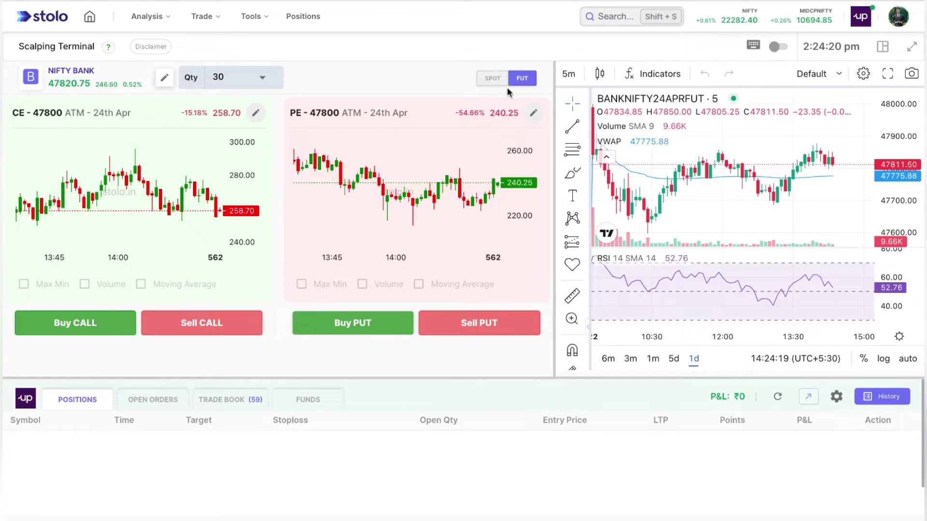
{"action": "left_click", "coordinate": [492, 79]}
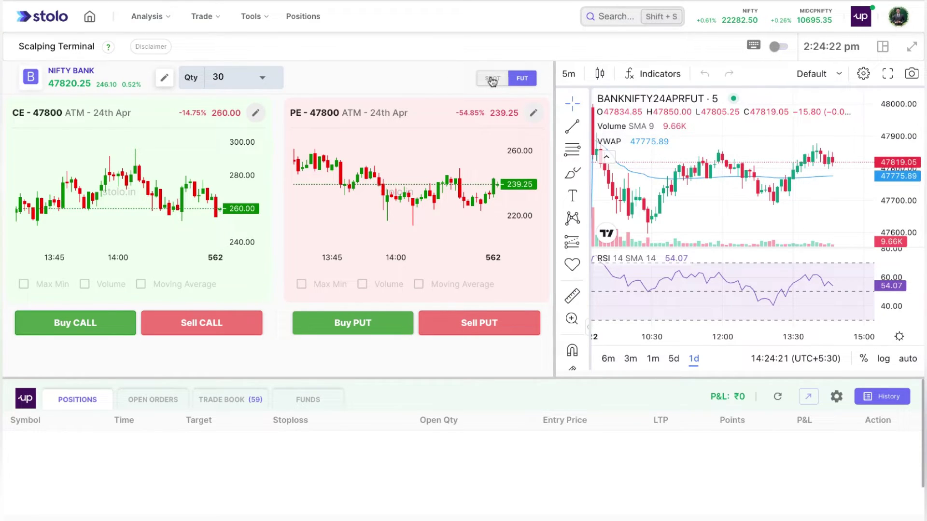
{"action": "left_click", "coordinate": [522, 79]}
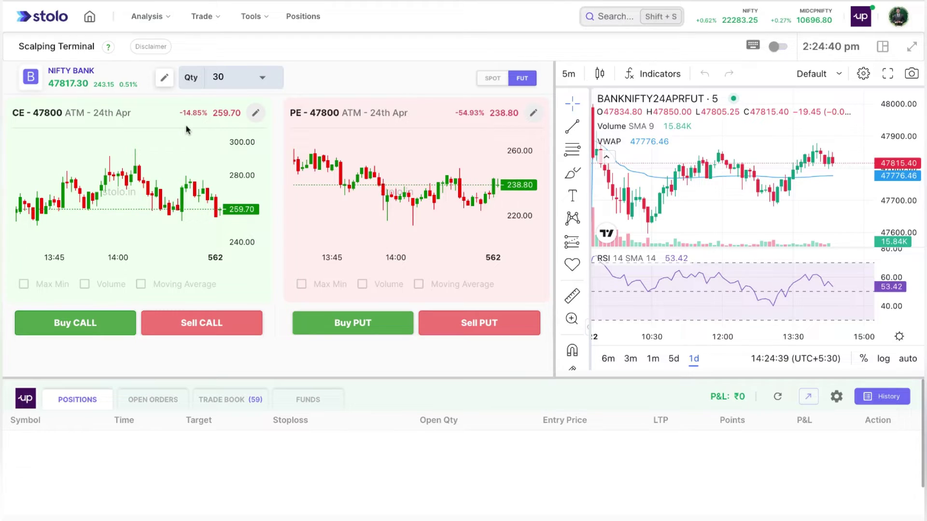
{"action": "left_click", "coordinate": [259, 116]}
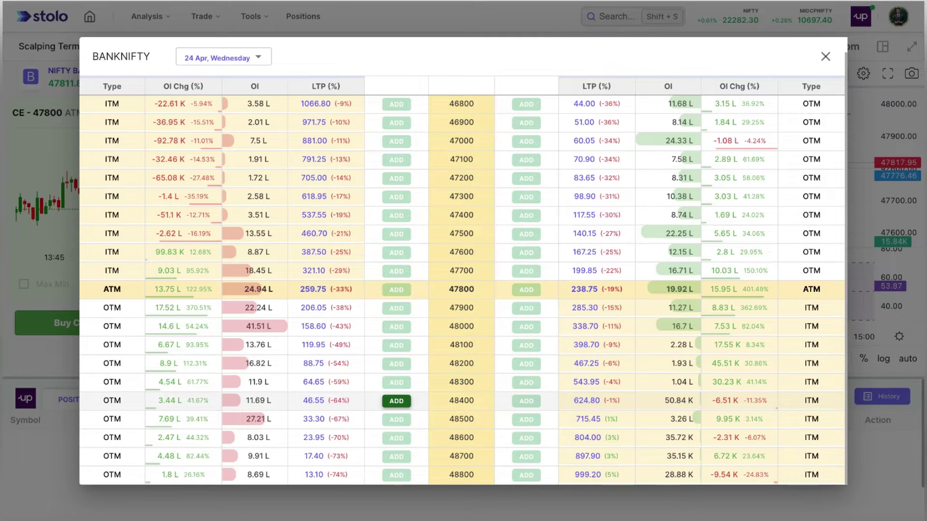
Set the call strike to 48400 and the put strike to 47100 from the BANKNIFTY option chain
{"action": "left_click", "coordinate": [397, 402]}
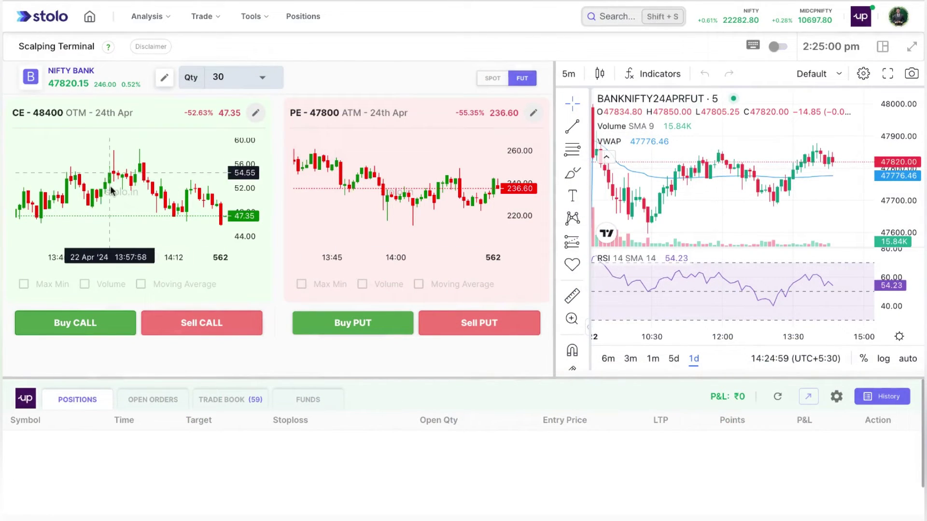
{"action": "left_click", "coordinate": [535, 115]}
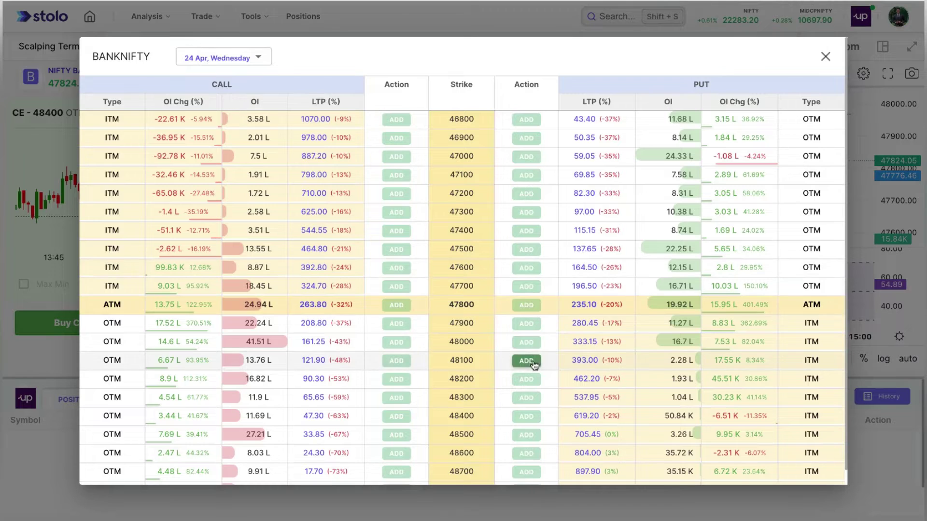
{"action": "left_click", "coordinate": [526, 176]}
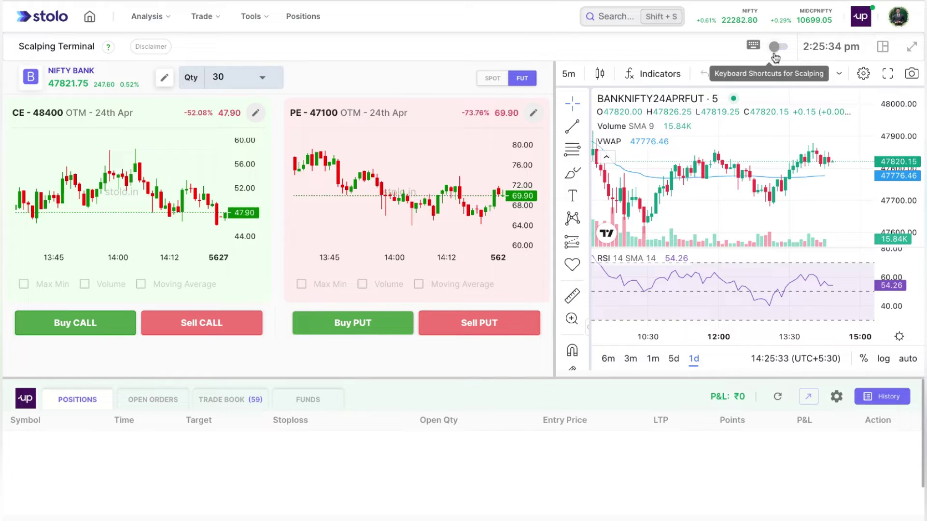
Turn on scalping keyboard shortcuts and confirm in the Keyboard Shortcuts dialog
{"action": "left_click", "coordinate": [776, 56]}
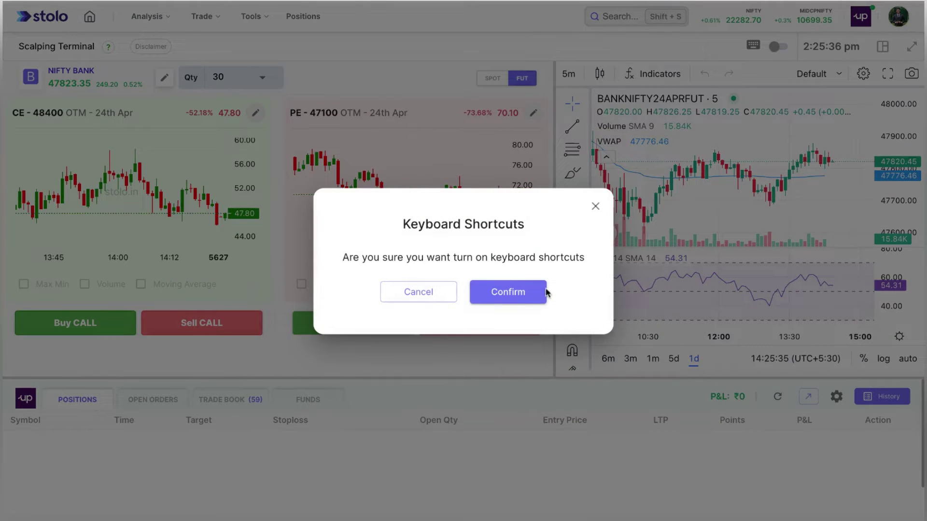
{"action": "left_click", "coordinate": [518, 293]}
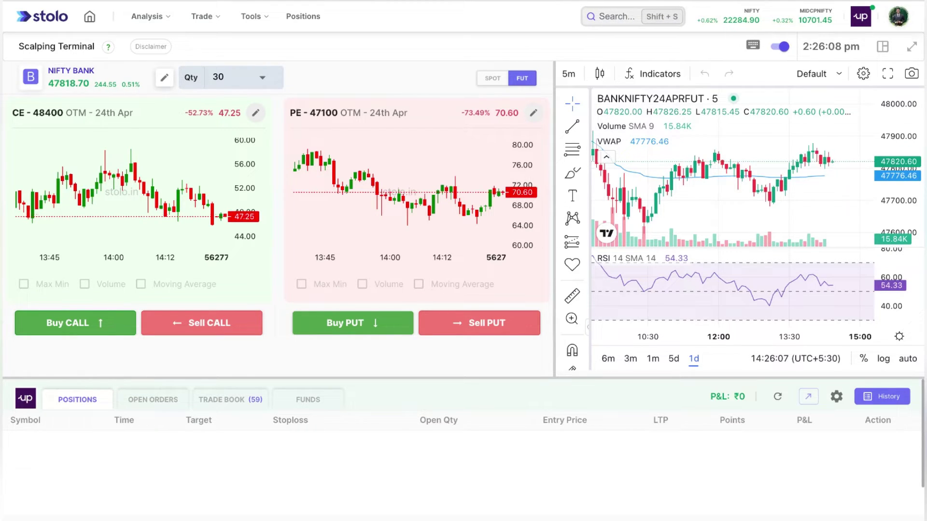
Buy 30 each of the 48400 CE and 47100 PE, then enlarge the positions area and futures chart
{"action": "left_click", "coordinate": [111, 328]}
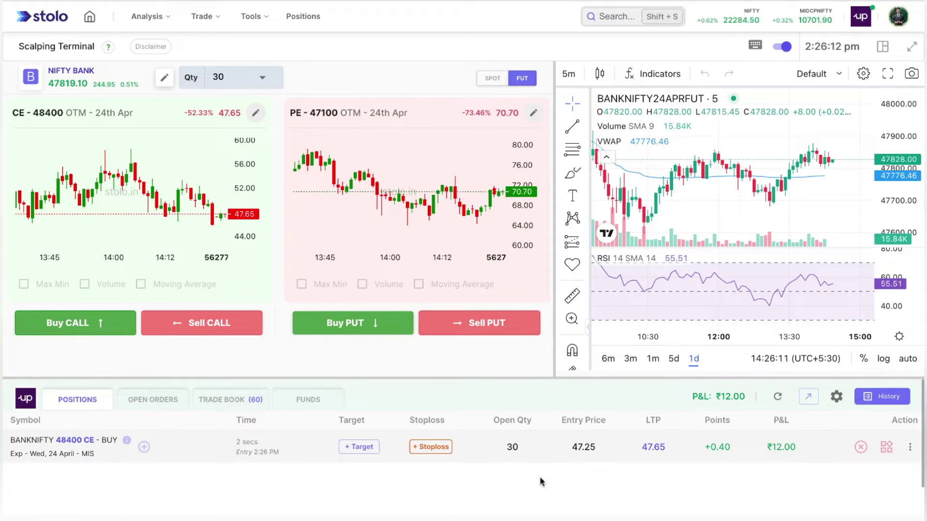
{"action": "left_click", "coordinate": [365, 329]}
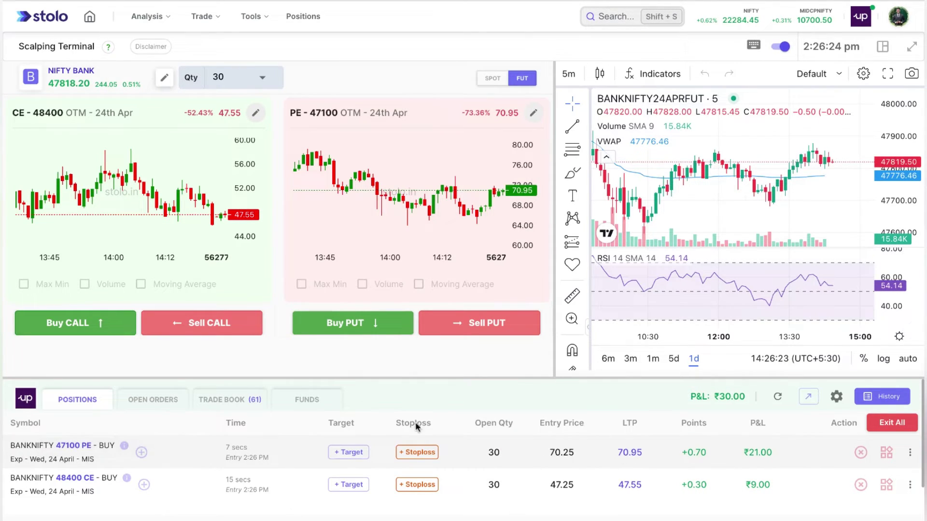
{"action": "left_click_drag", "start_coordinate": [511, 377], "coordinate": [510, 379]}
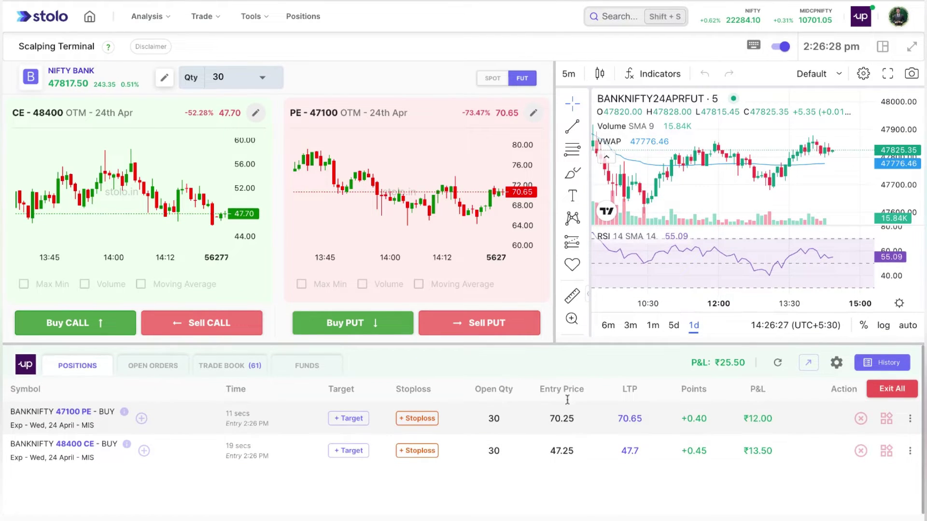
{"action": "left_click_drag", "start_coordinate": [556, 221], "coordinate": [512, 221]}
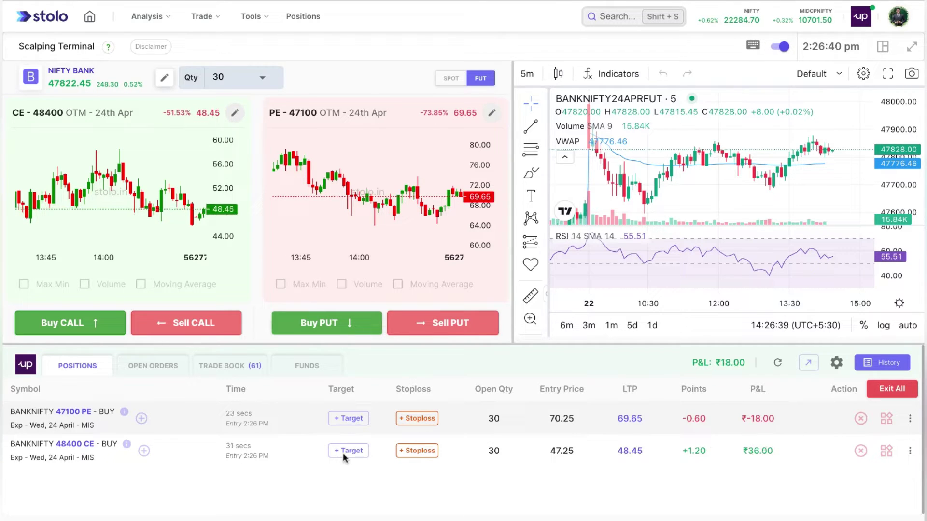
{"action": "mouse_move", "coordinate": [691, 368]}
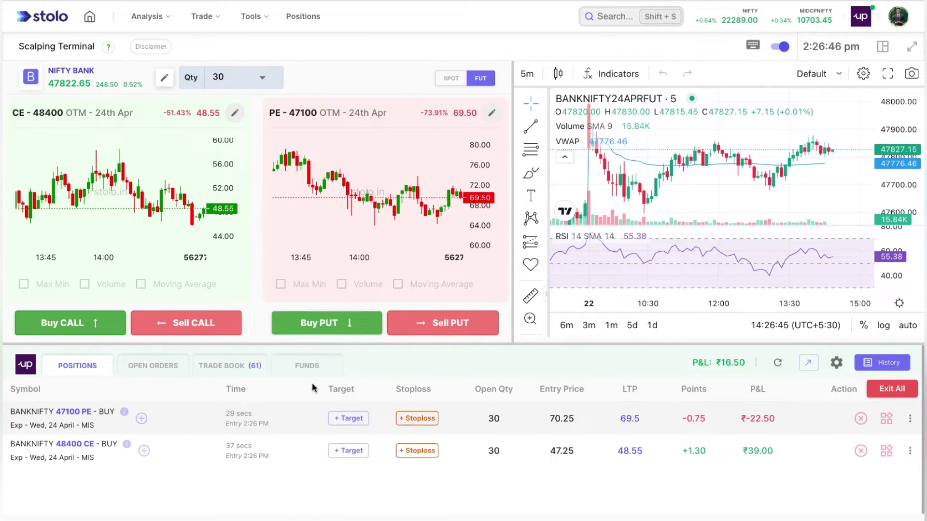
Review executed trades in the Trade Book, then check the empty Open Orders tab
{"action": "left_click", "coordinate": [224, 371]}
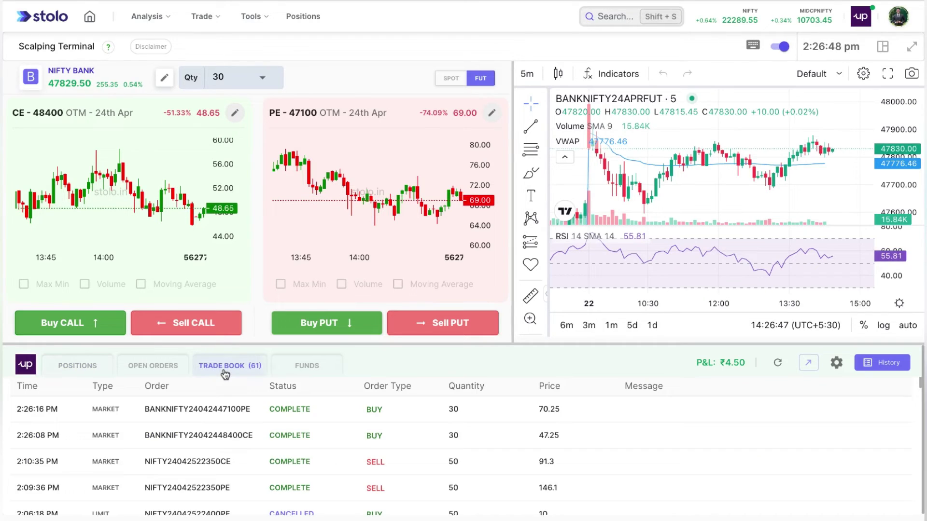
{"action": "scroll", "coordinate": [256, 455], "scroll_direction": "down", "scroll_amount": 10}
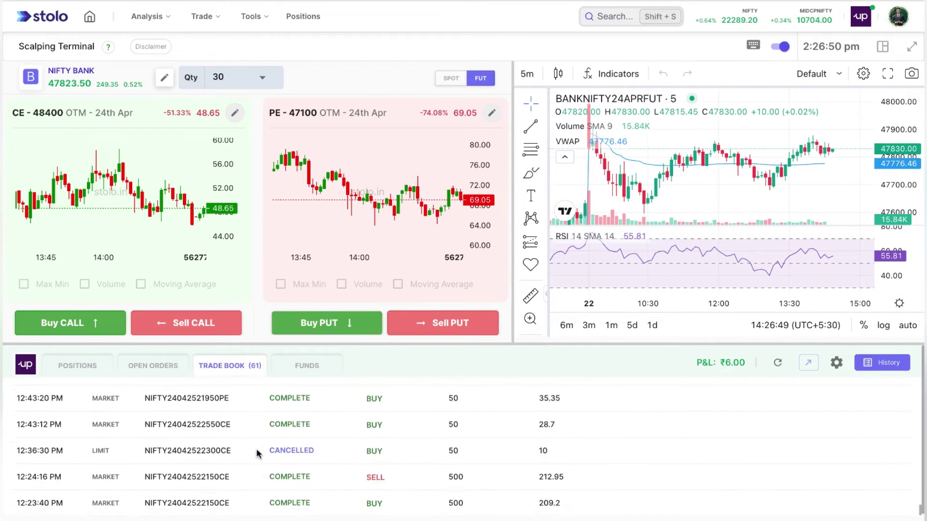
{"action": "scroll", "coordinate": [257, 455], "scroll_direction": "up", "scroll_amount": 10}
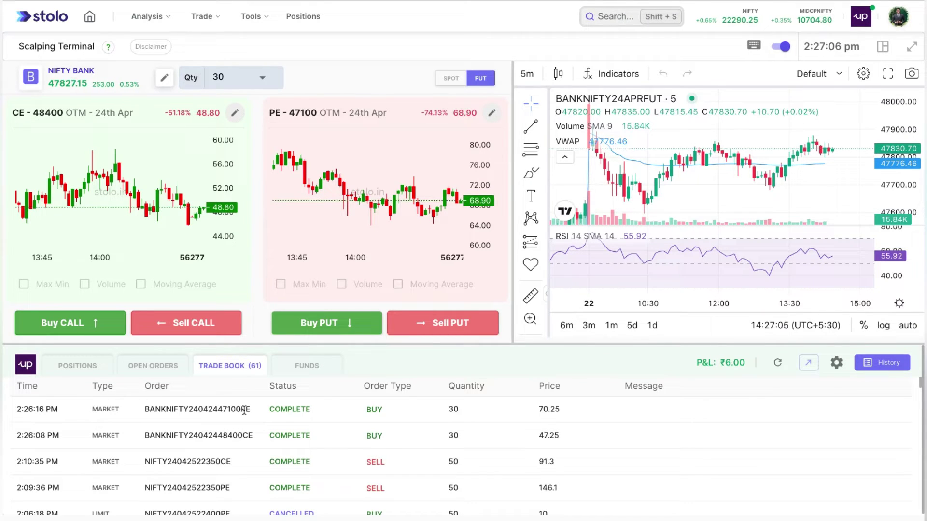
{"action": "left_click", "coordinate": [395, 410]}
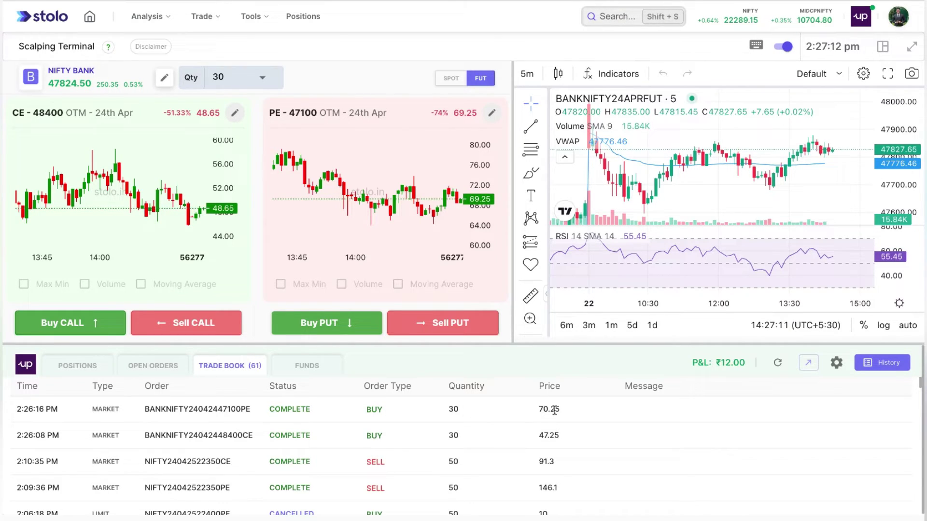
{"action": "left_click", "coordinate": [153, 370]}
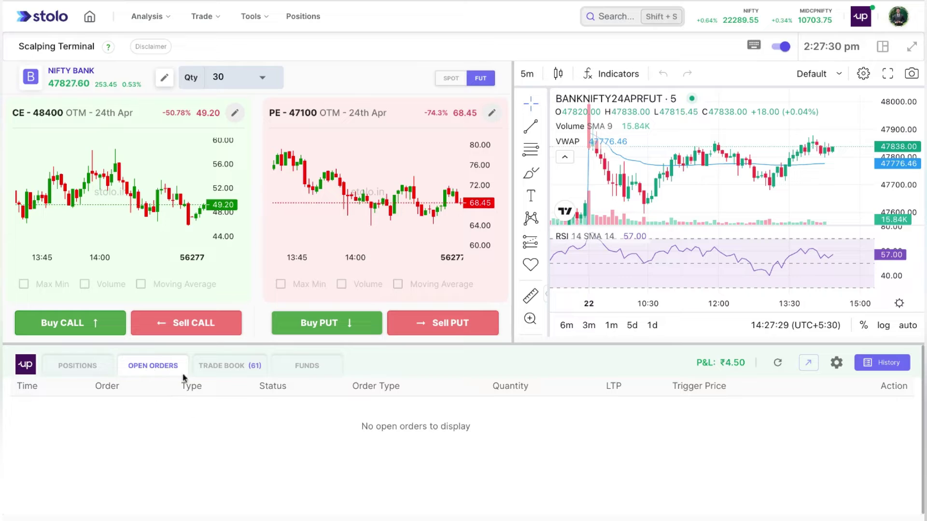
Return to the Positions list and briefly view the 47100 PE option chart
{"action": "left_click", "coordinate": [88, 374]}
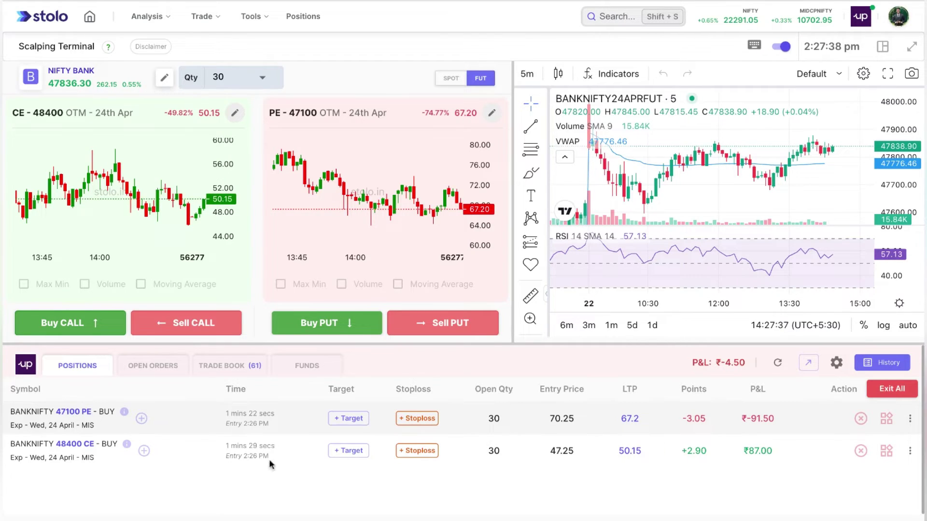
{"action": "left_click", "coordinate": [124, 411]}
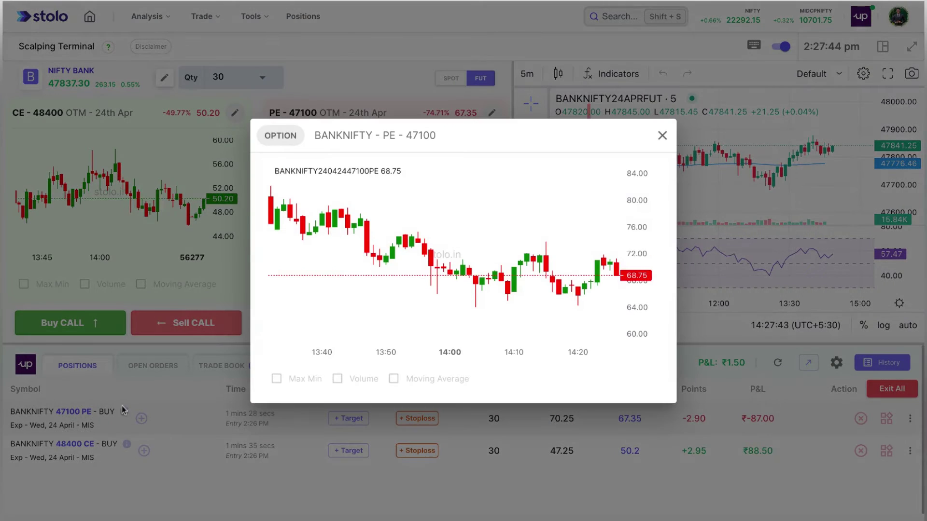
{"action": "left_click", "coordinate": [661, 136]}
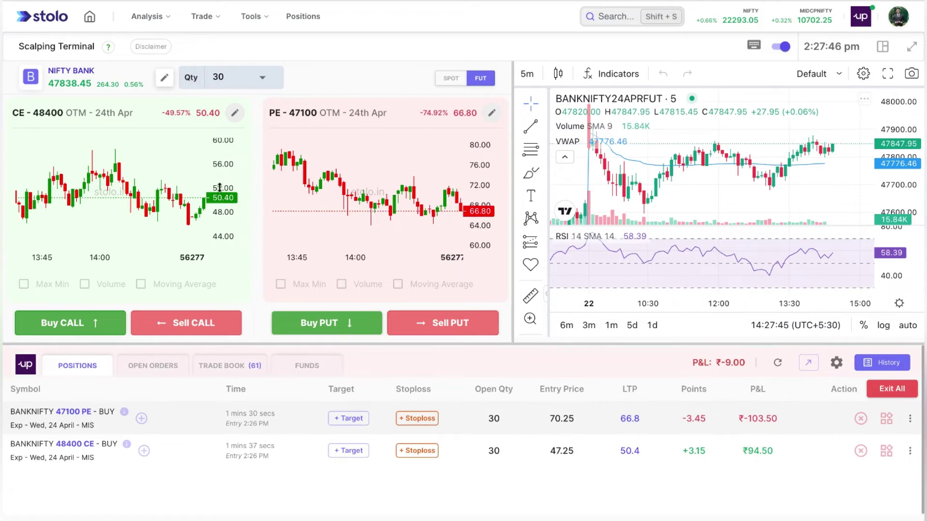
Open the add-quantity order form for the 47100 PE, then close it without buying
{"action": "scroll", "coordinate": [144, 227], "scroll_direction": "up", "scroll_amount": 2}
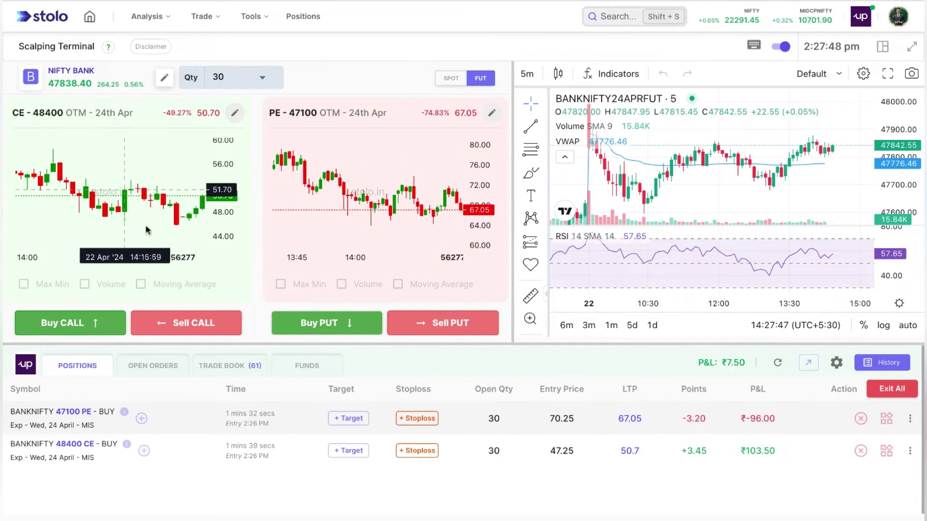
{"action": "left_click", "coordinate": [142, 419]}
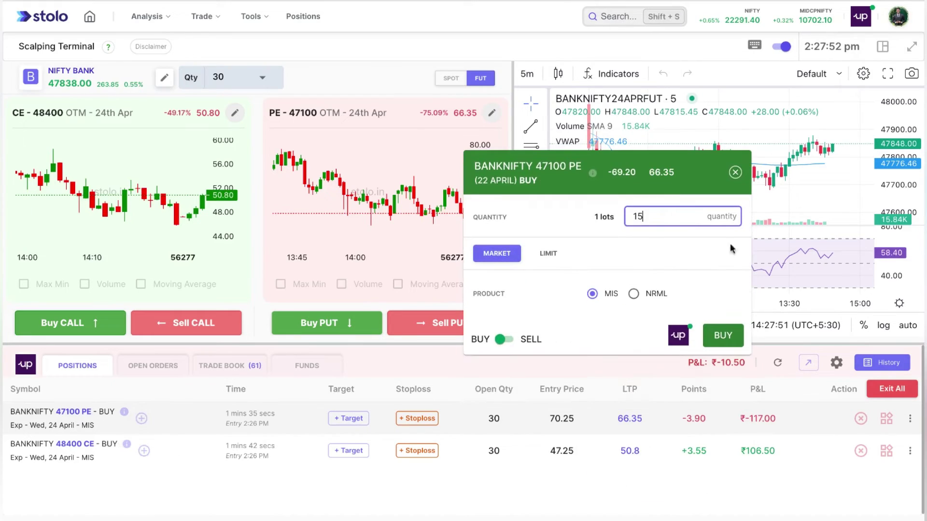
{"action": "left_click", "coordinate": [736, 173]}
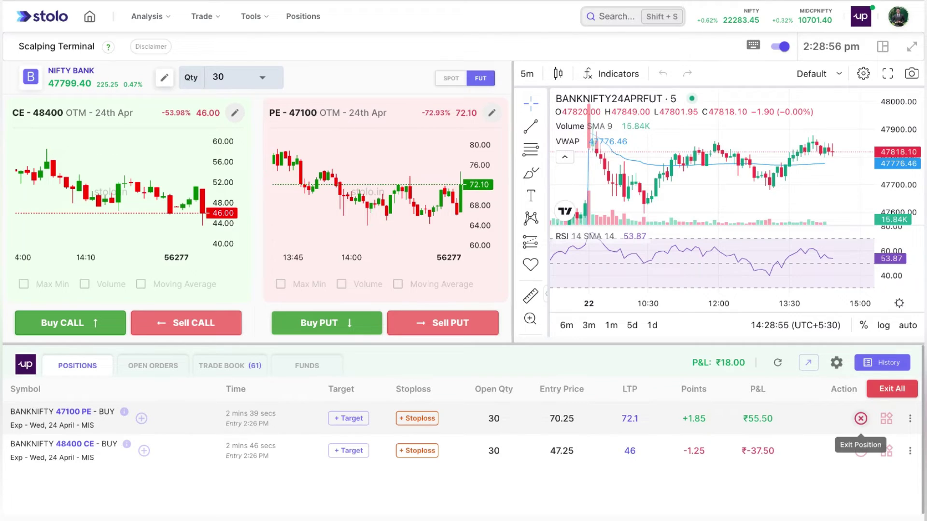
Show the partial exit choices for the 47100 PE position
{"action": "left_click", "coordinate": [890, 420]}
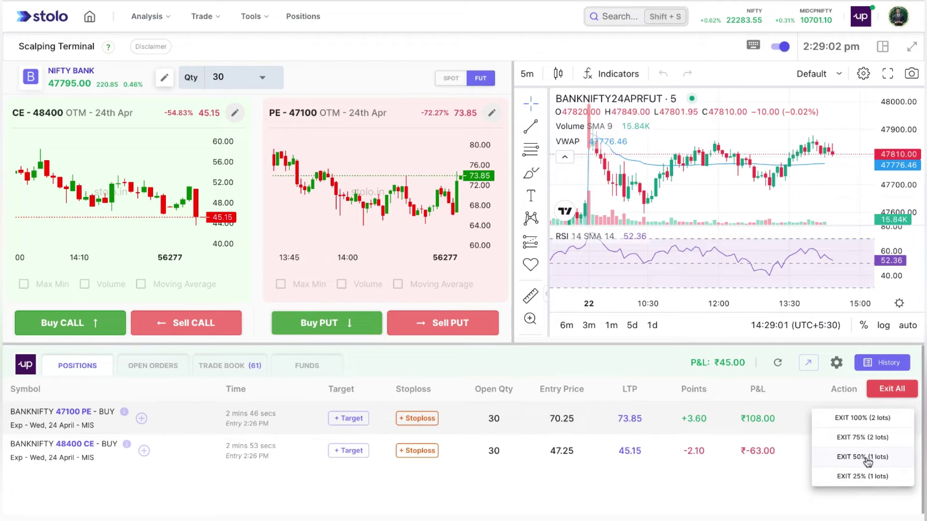
Dismiss the partial exit menu and open the stoploss form for the 47100 PE
{"action": "left_click", "coordinate": [569, 496]}
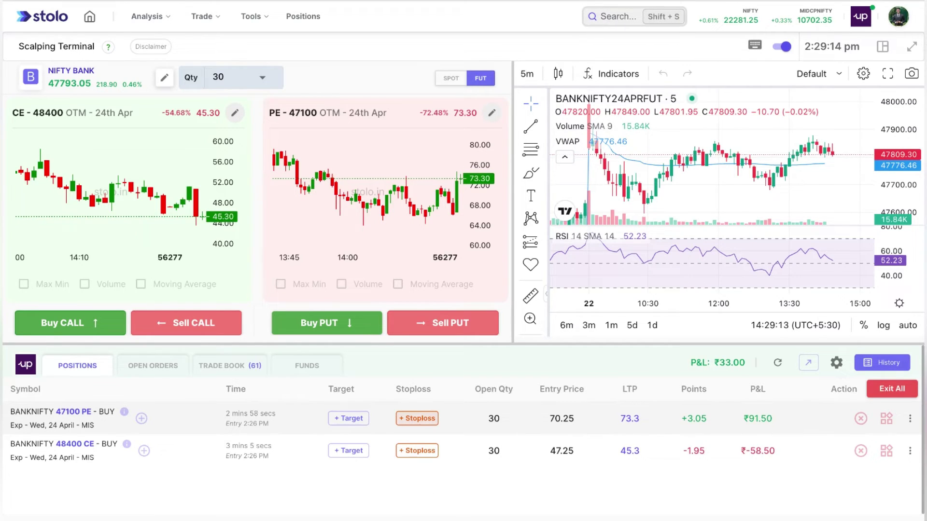
{"action": "left_click", "coordinate": [412, 419]}
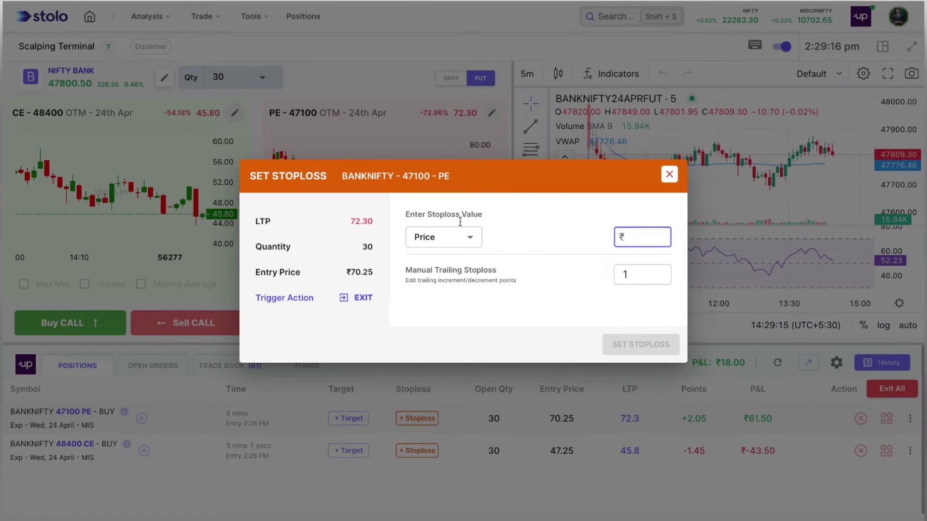
Set a price stoploss of 65 with trailing step 1 on the 47100 PE position
{"action": "left_click", "coordinate": [466, 242]}
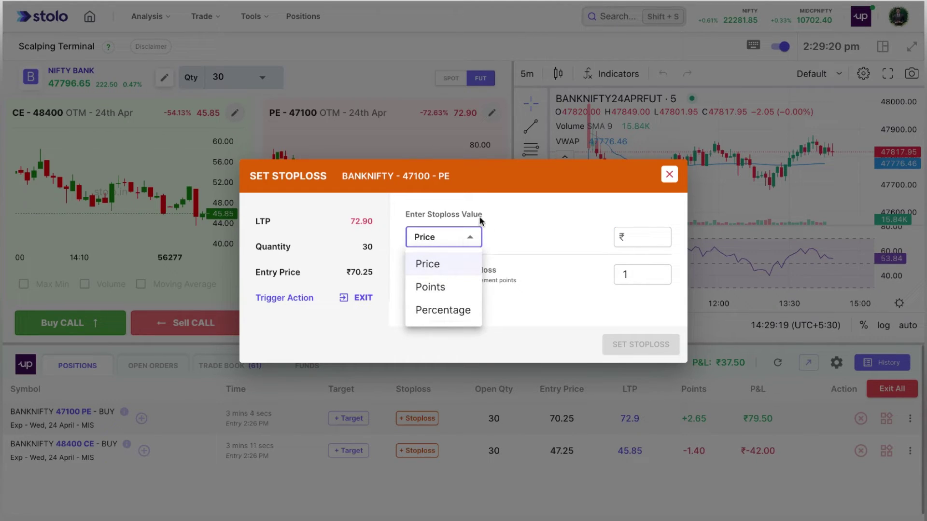
{"action": "left_click", "coordinate": [489, 233]}
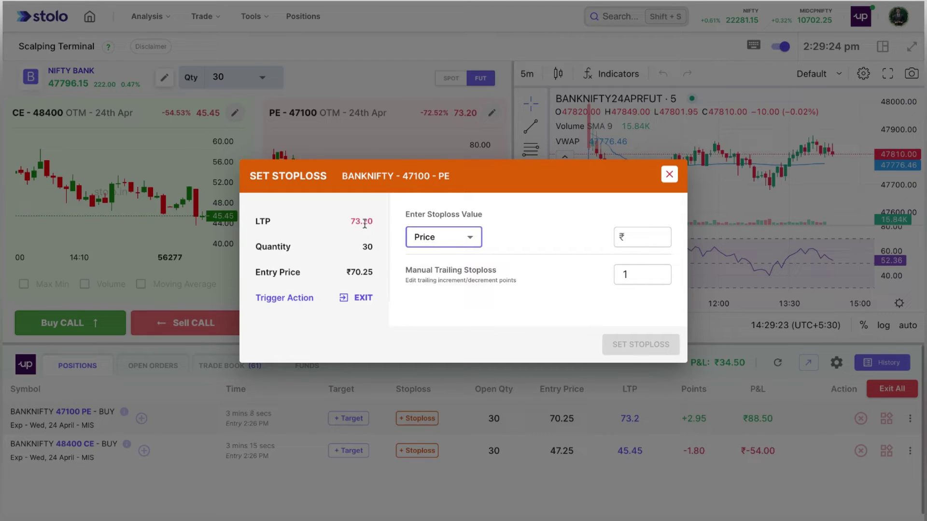
{"action": "left_click", "coordinate": [638, 238]}
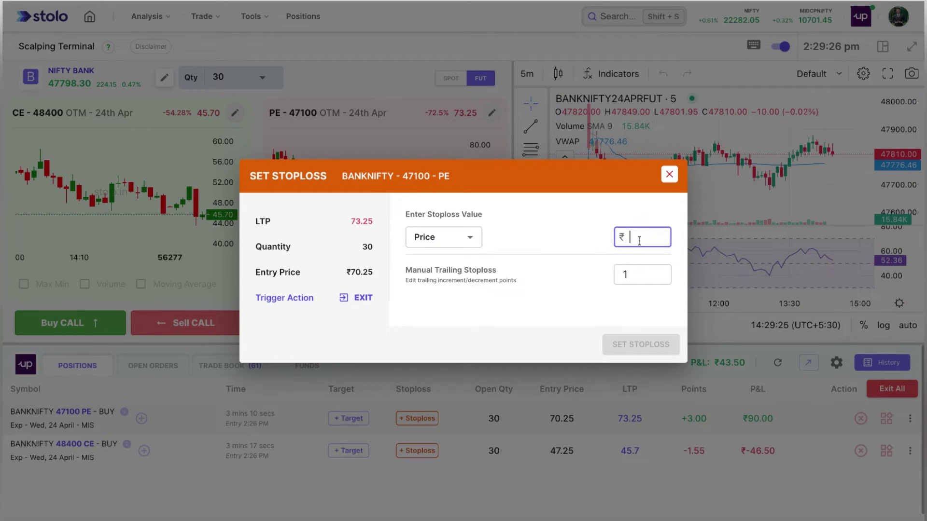
{"action": "type", "text": "65"}
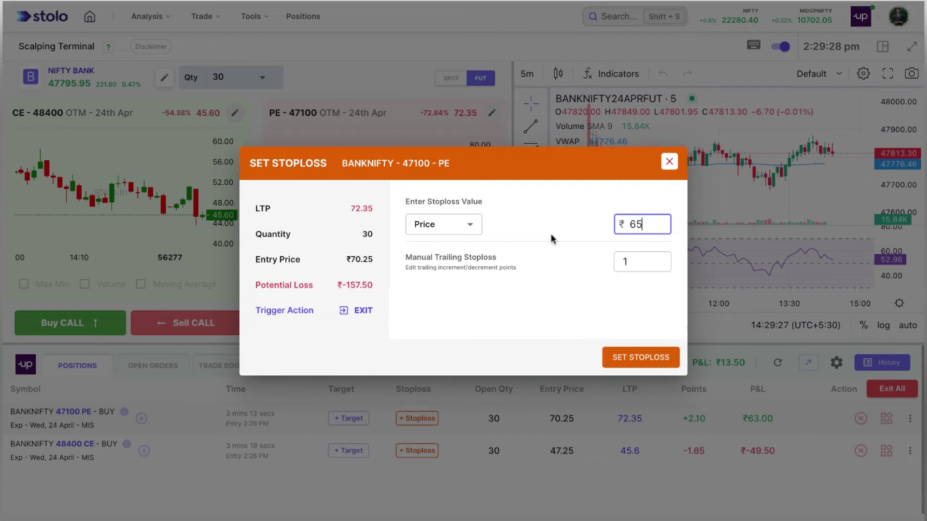
{"action": "left_click", "coordinate": [453, 268]}
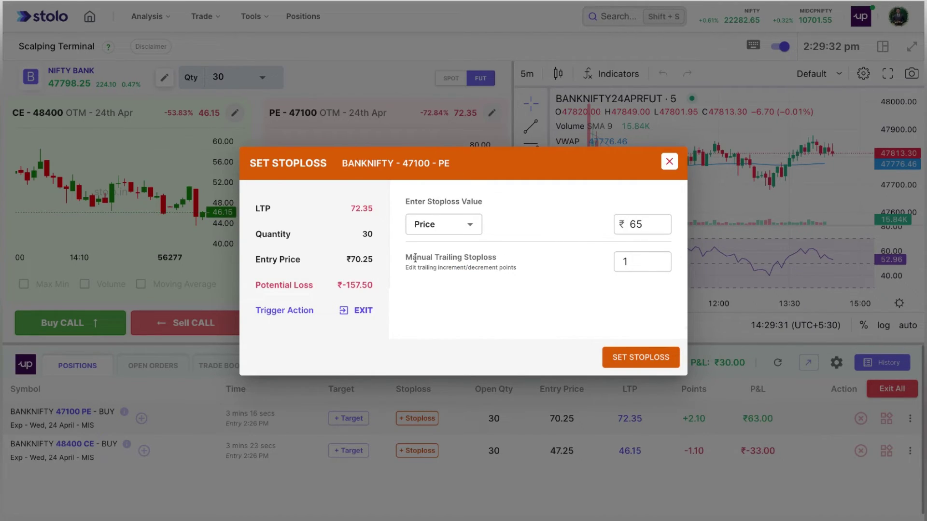
{"action": "left_click", "coordinate": [633, 262]}
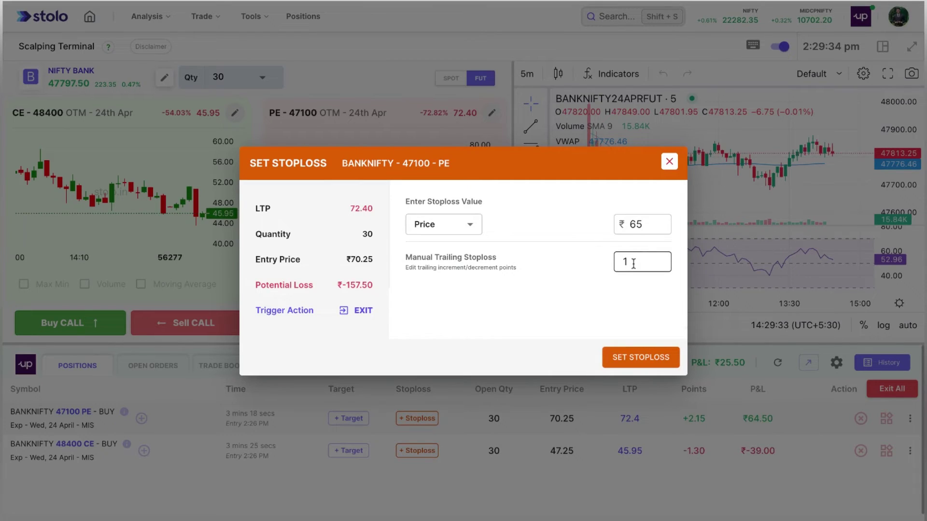
{"action": "left_click", "coordinate": [626, 363]}
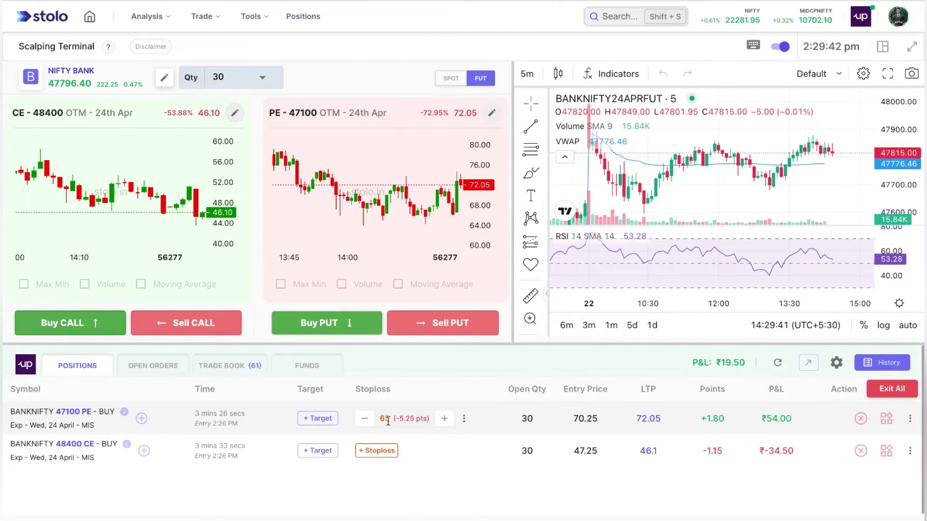
{"action": "left_click", "coordinate": [444, 419]}
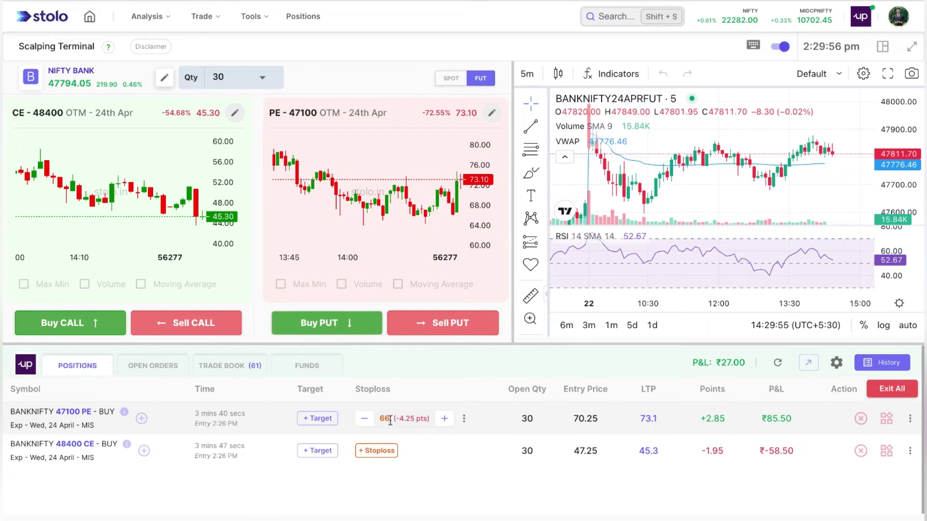
{"action": "left_click", "coordinate": [442, 420]}
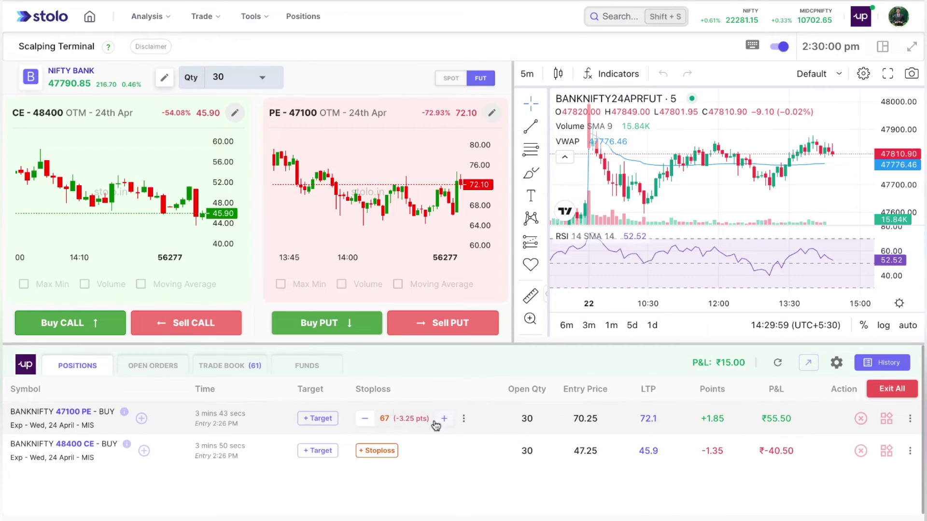
{"action": "left_click", "coordinate": [365, 419]}
{"action": "left_click", "coordinate": [366, 422]}
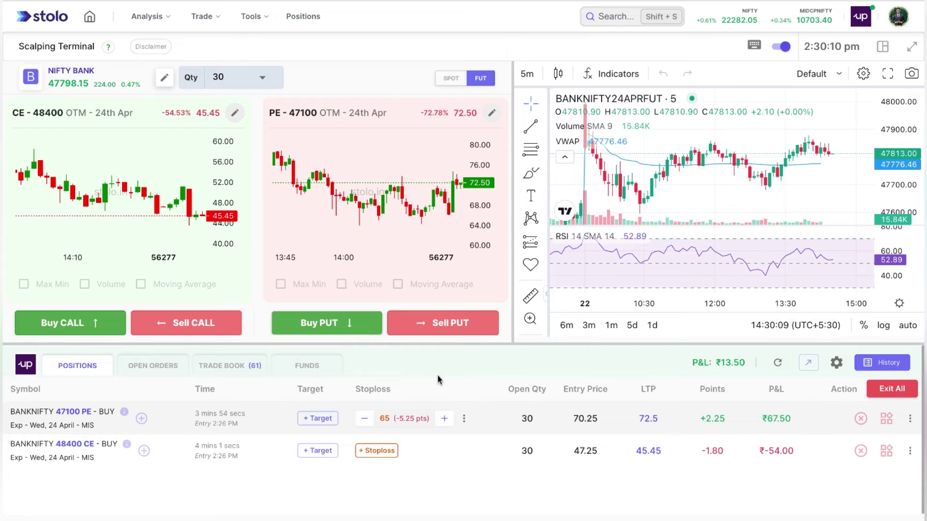
{"action": "left_click", "coordinate": [319, 418]}
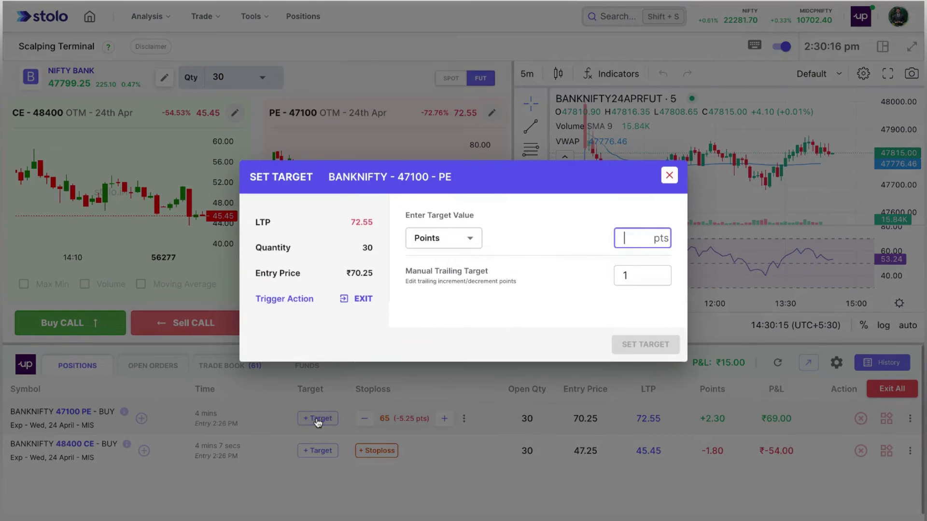
Set a target of price 80 on the BANKNIFTY 47100 PE position
{"action": "left_click", "coordinate": [463, 239]}
{"action": "left_click", "coordinate": [450, 266]}
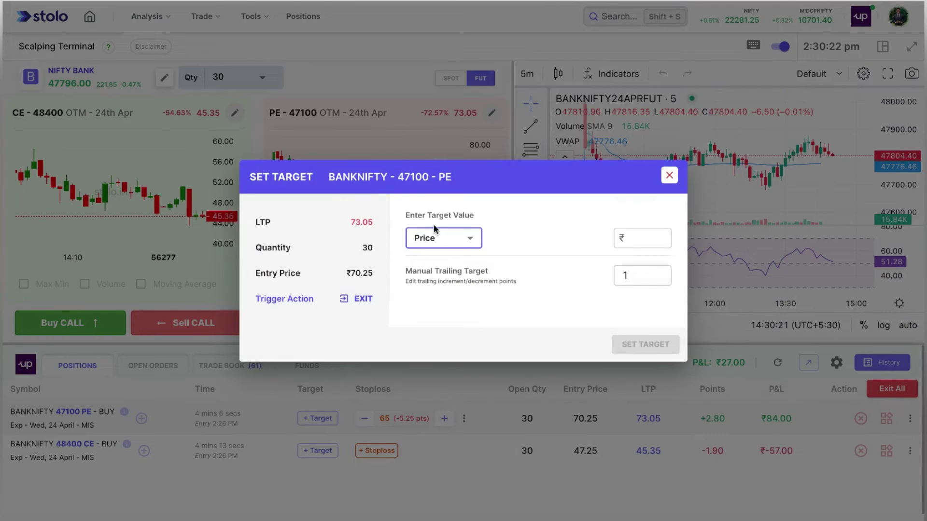
{"action": "left_click", "coordinate": [644, 236]}
{"action": "type", "text": "80"}
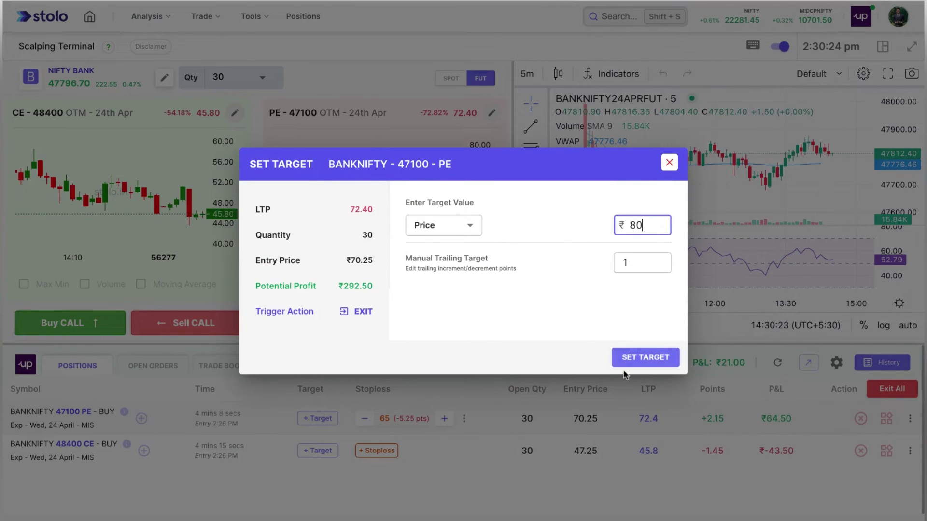
{"action": "left_click", "coordinate": [645, 344]}
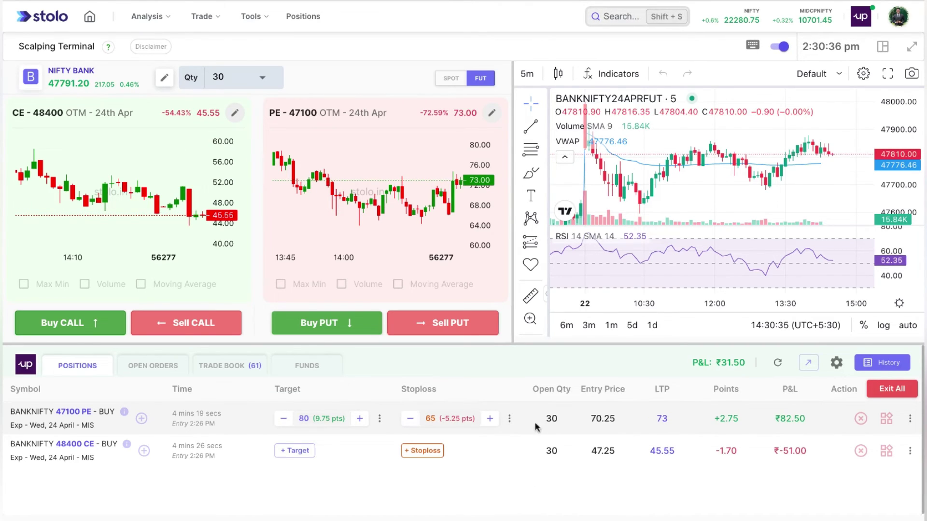
Cancel the 47100 PE stoploss and target, then start Exit All
{"action": "left_click", "coordinate": [510, 418]}
{"action": "left_click", "coordinate": [505, 459]}
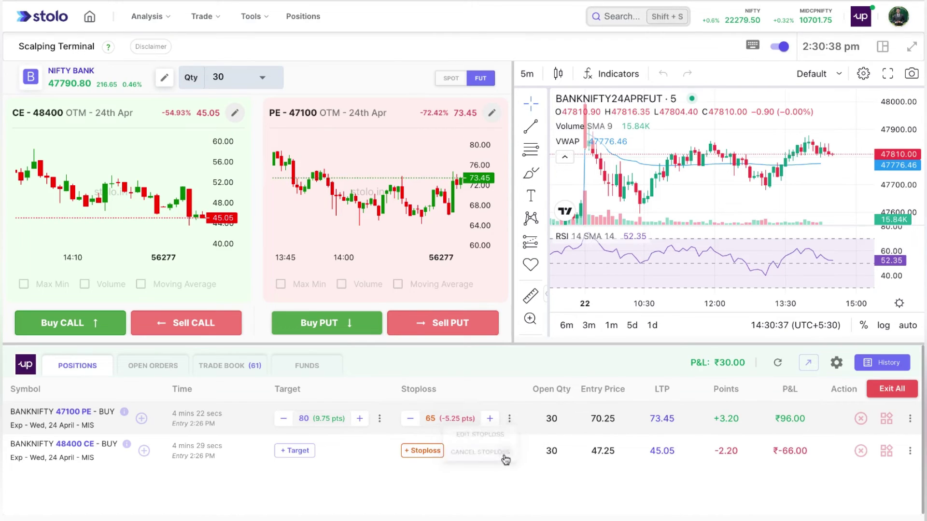
{"action": "left_click", "coordinate": [403, 418]}
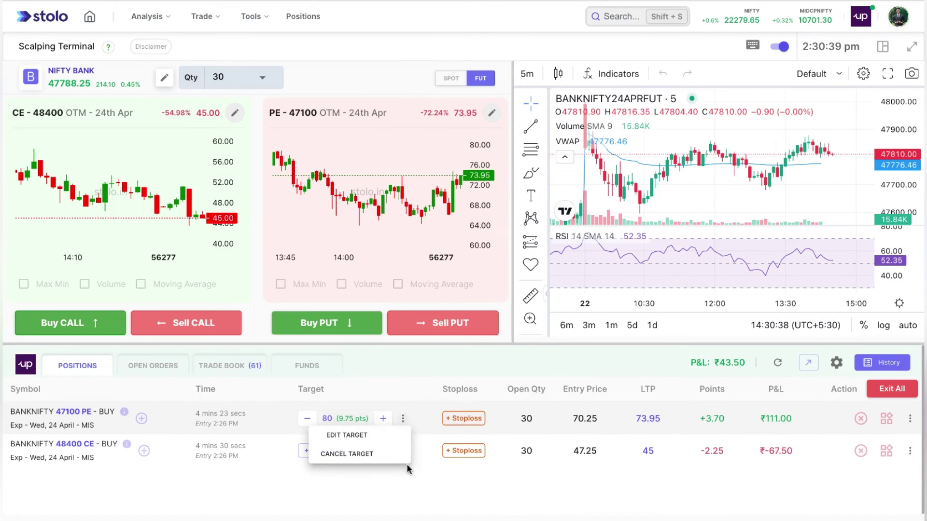
{"action": "left_click", "coordinate": [376, 459]}
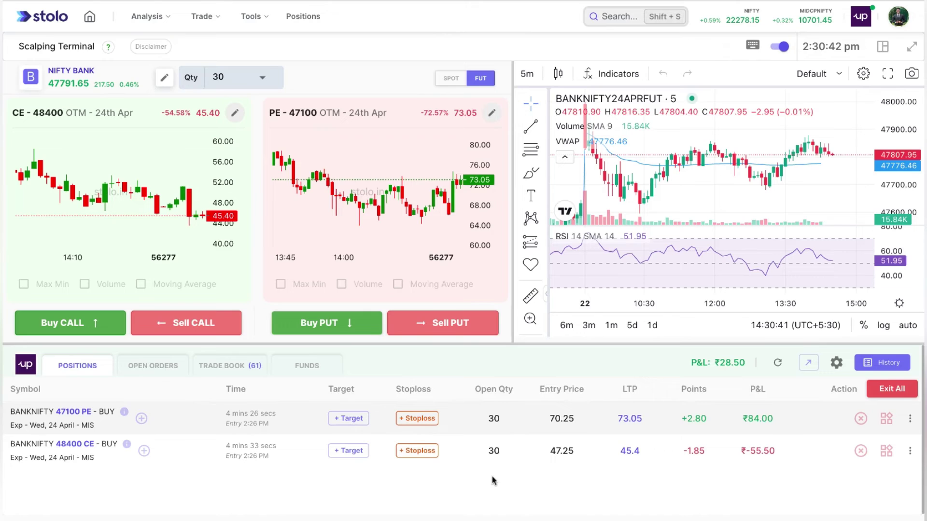
{"action": "left_click_drag", "start_coordinate": [467, 234], "coordinate": [459, 236]}
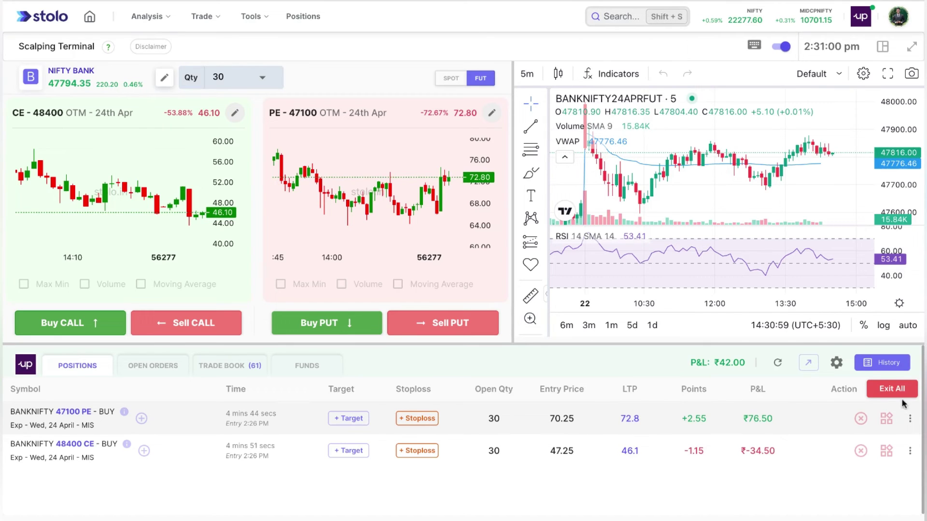
{"action": "left_click", "coordinate": [879, 389]}
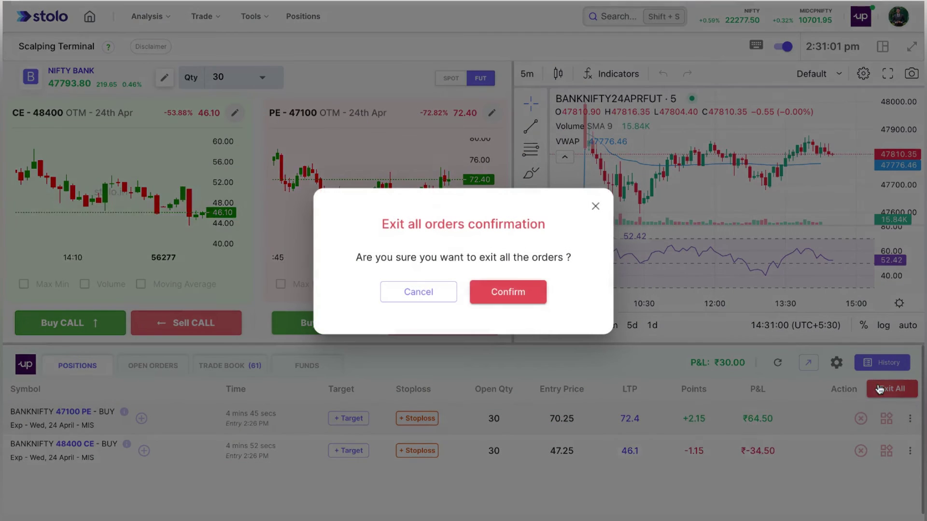
Confirm exiting all positions, check the Trade Book, and return to Positions
{"action": "left_click", "coordinate": [506, 295]}
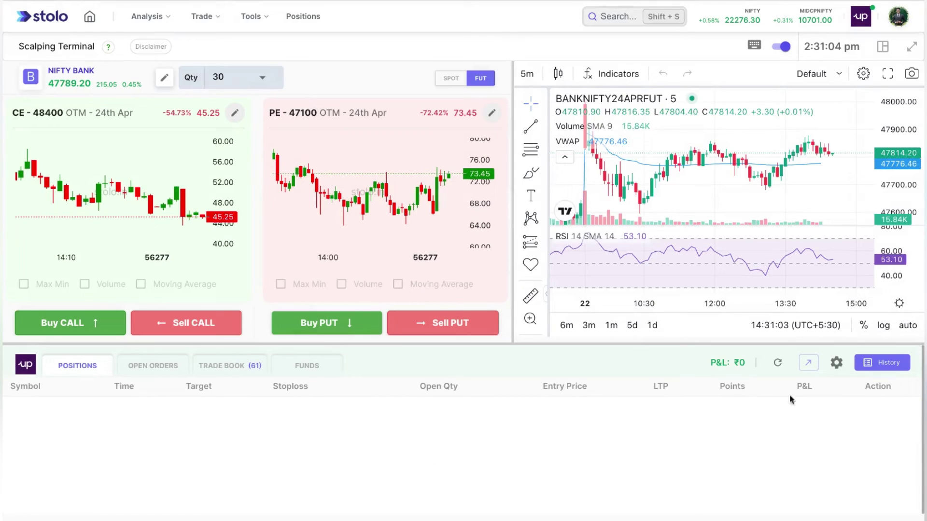
{"action": "left_click", "coordinate": [234, 366]}
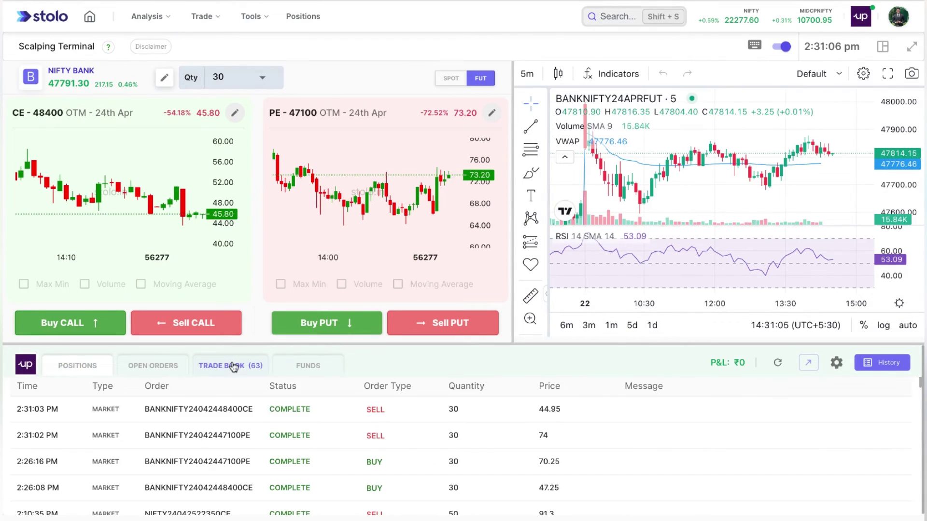
{"action": "left_click", "coordinate": [80, 366]}
Refresh the trades history and review the expanded P&L chart and statistics
{"action": "left_click", "coordinate": [898, 371]}
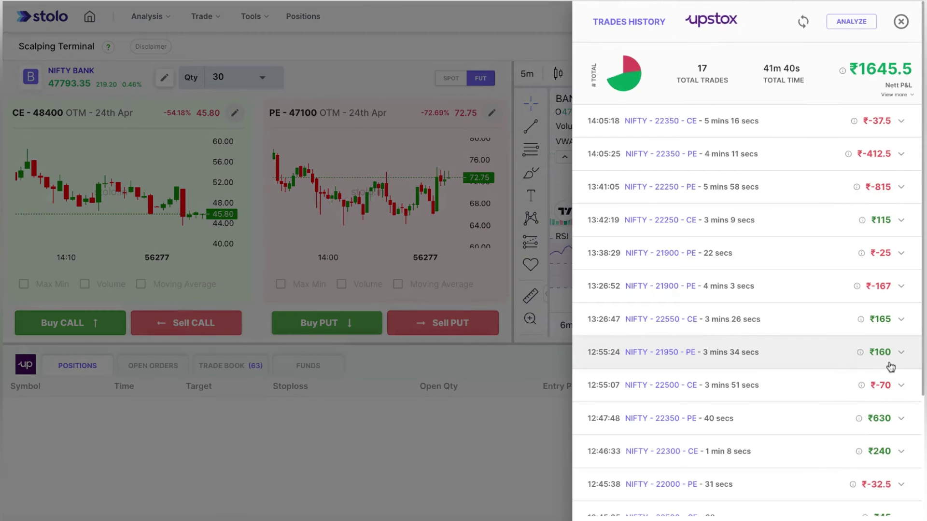
{"action": "left_click", "coordinate": [805, 22]}
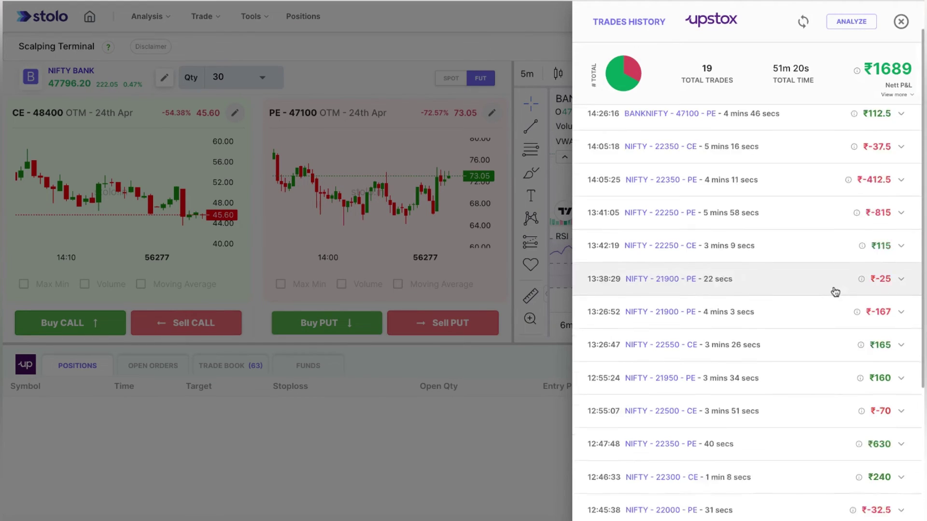
{"action": "left_click", "coordinate": [851, 90]}
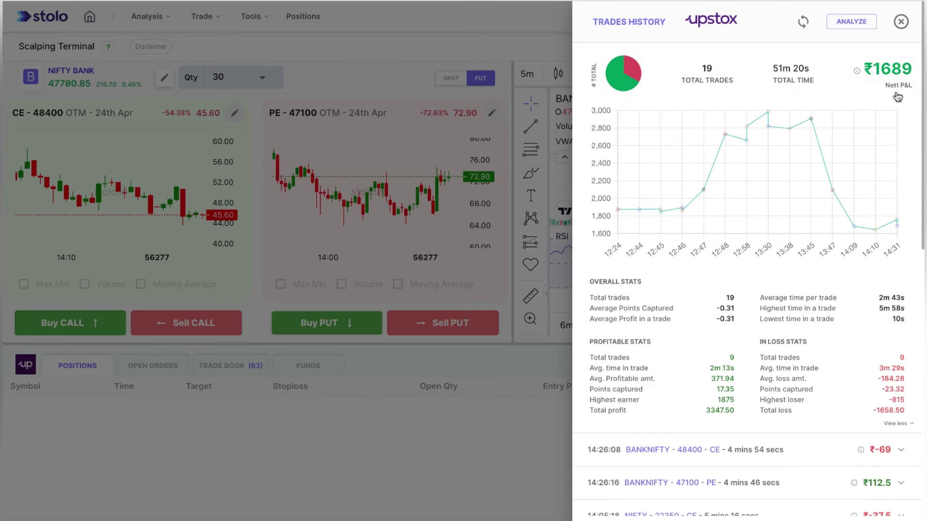
{"action": "scroll", "coordinate": [792, 207], "scroll_direction": "down", "scroll_amount": 2}
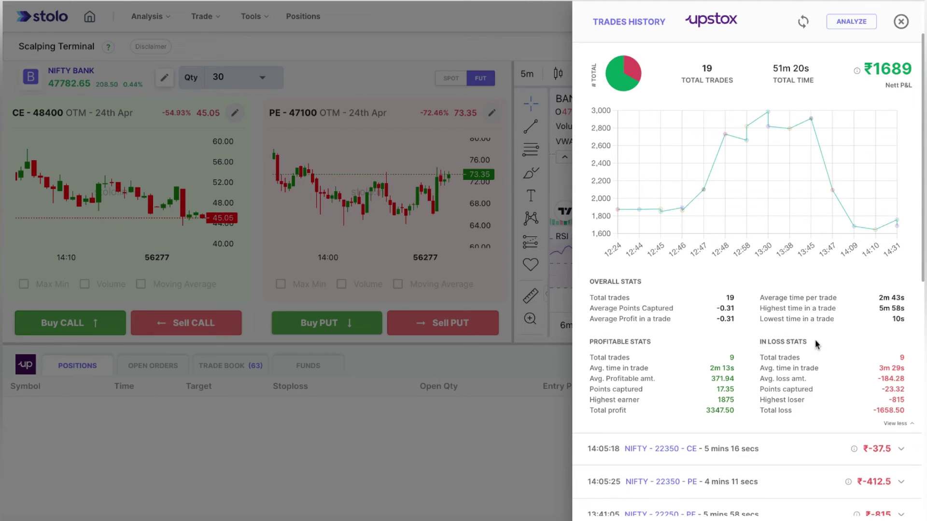
{"action": "left_click", "coordinate": [750, 66]}
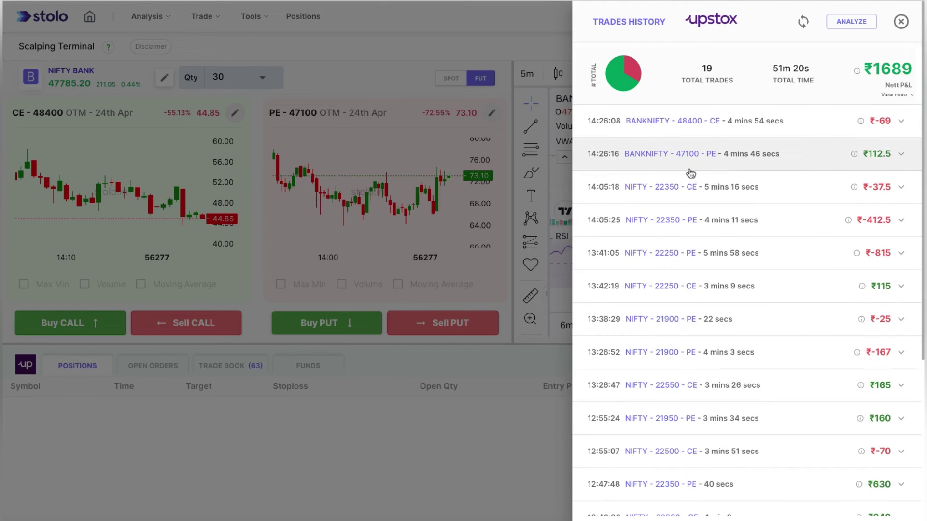
Inspect the 47100 PE trade (₹70.25 entry, ₹74.00 exit), then close history
{"action": "left_click", "coordinate": [704, 156]}
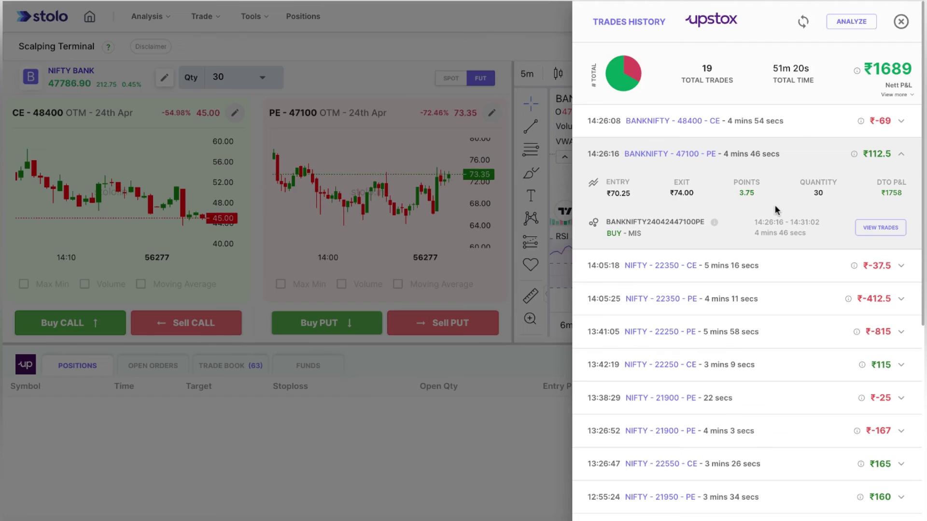
{"action": "left_click", "coordinate": [715, 223]}
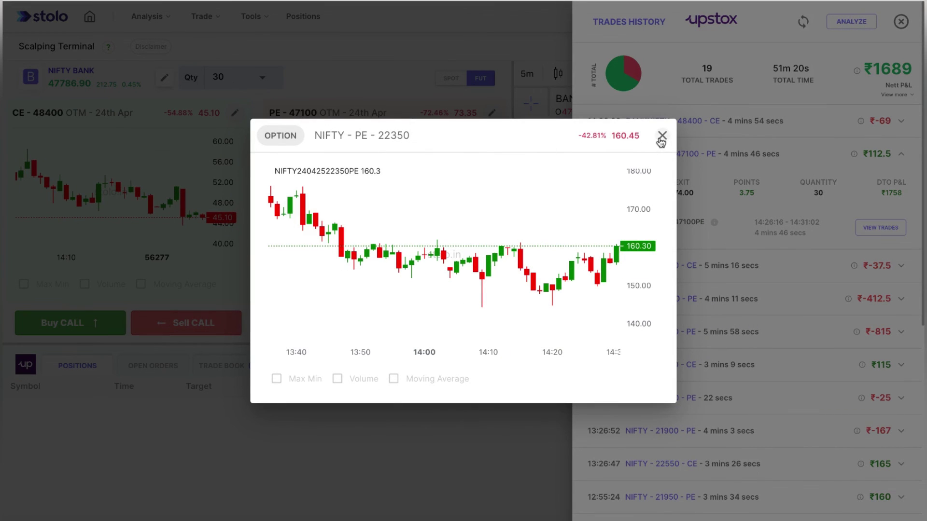
{"action": "left_click", "coordinate": [662, 136]}
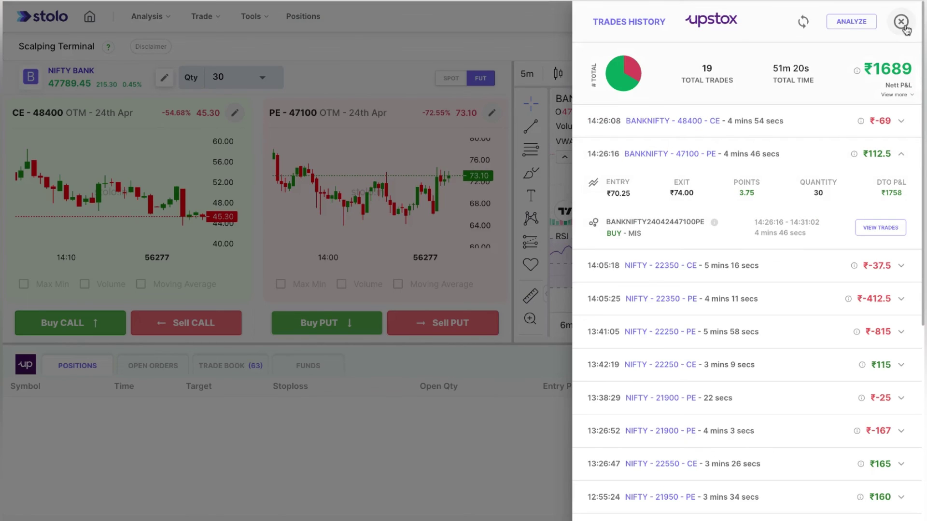
{"action": "left_click", "coordinate": [900, 21]}
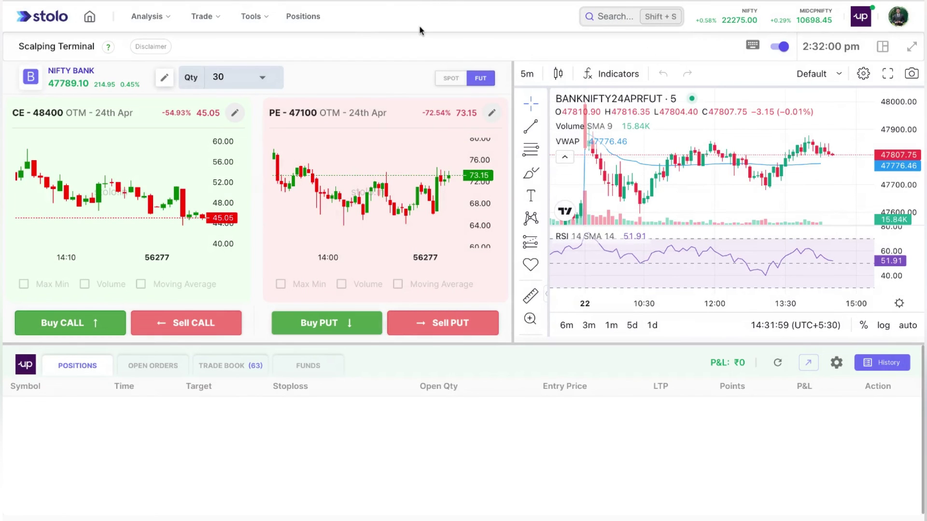